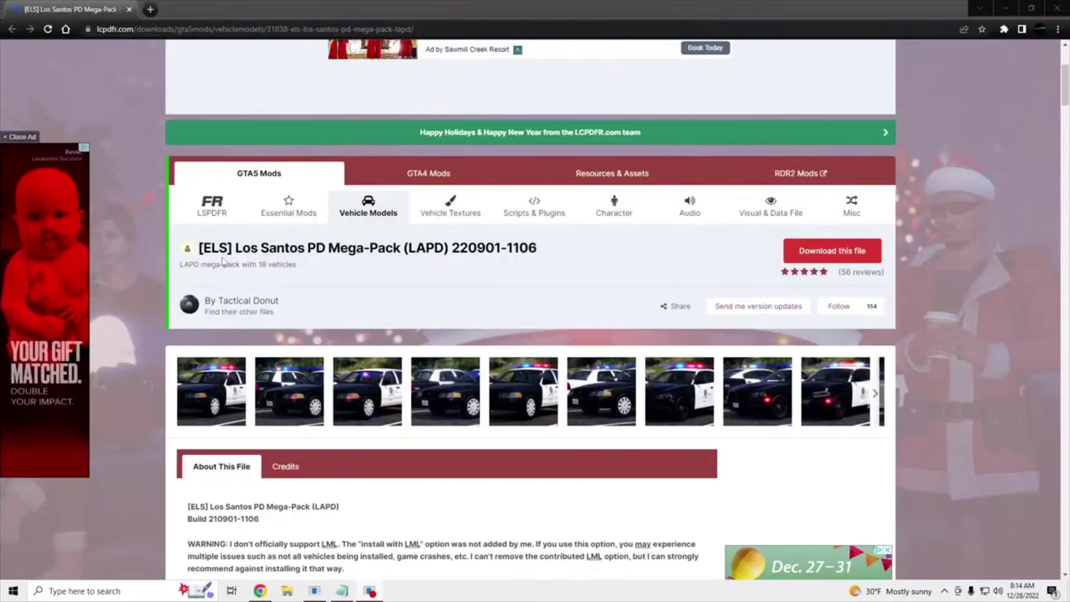
# Highlight the Los Santos PD Mega-Pack title and the author's name on the mod page.
pyautogui.moveTo(236, 248); pyautogui.dragTo(394, 249)
pyautogui.click(417, 281)
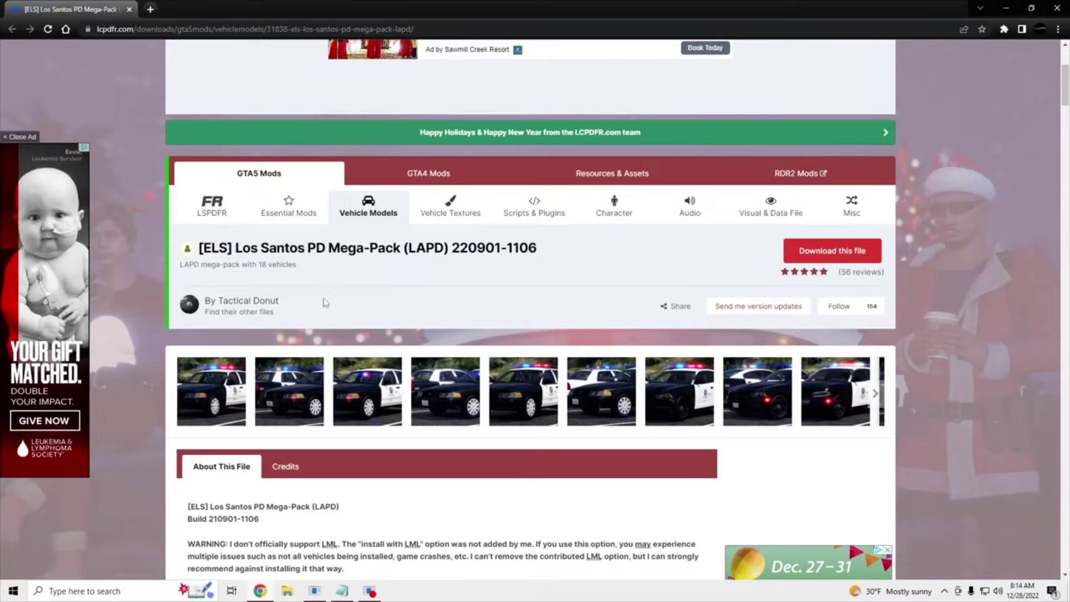
pyautogui.moveTo(326, 303); pyautogui.dragTo(248, 304)
pyautogui.click(375, 291)
pyautogui.scroll(-3, 390, 264)
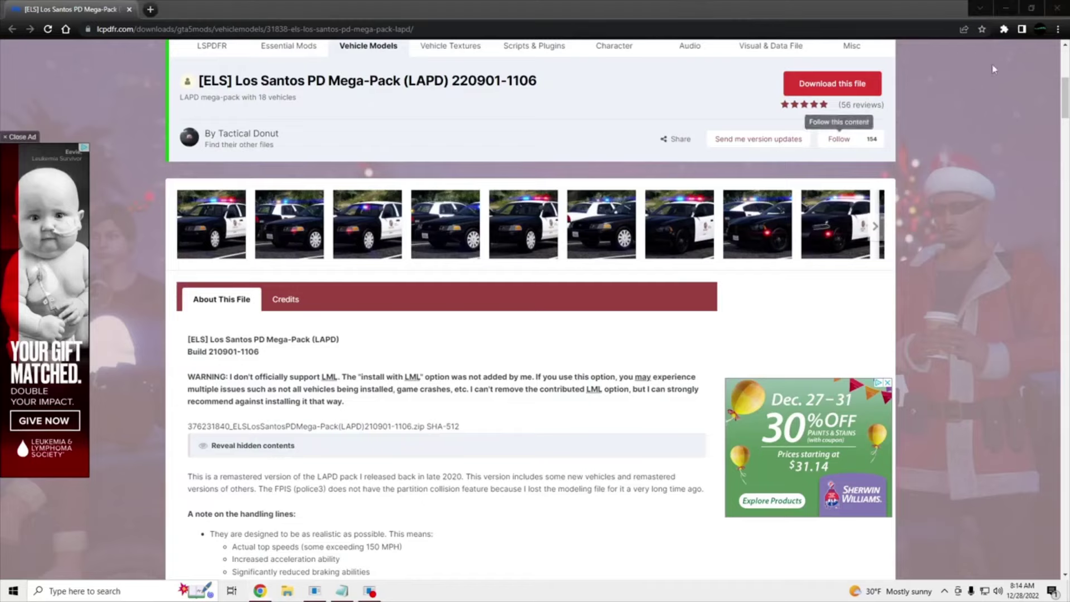
# Close the browser, move the Mega-Pack archive window to the right side, and select OpenIV.
pyautogui.click(1058, 7)
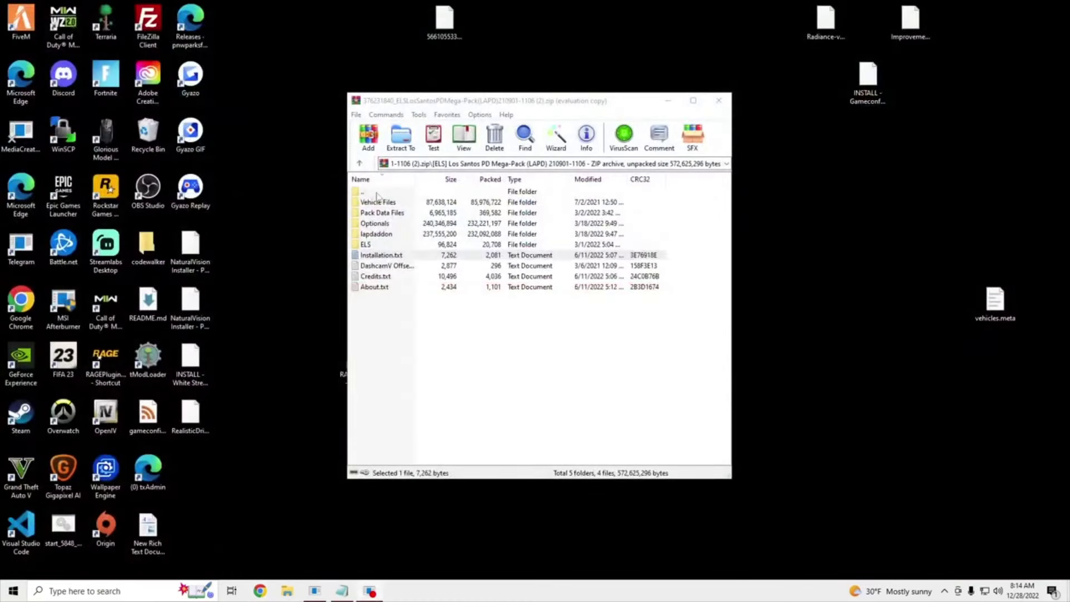
pyautogui.moveTo(425, 106); pyautogui.dragTo(603, 108)
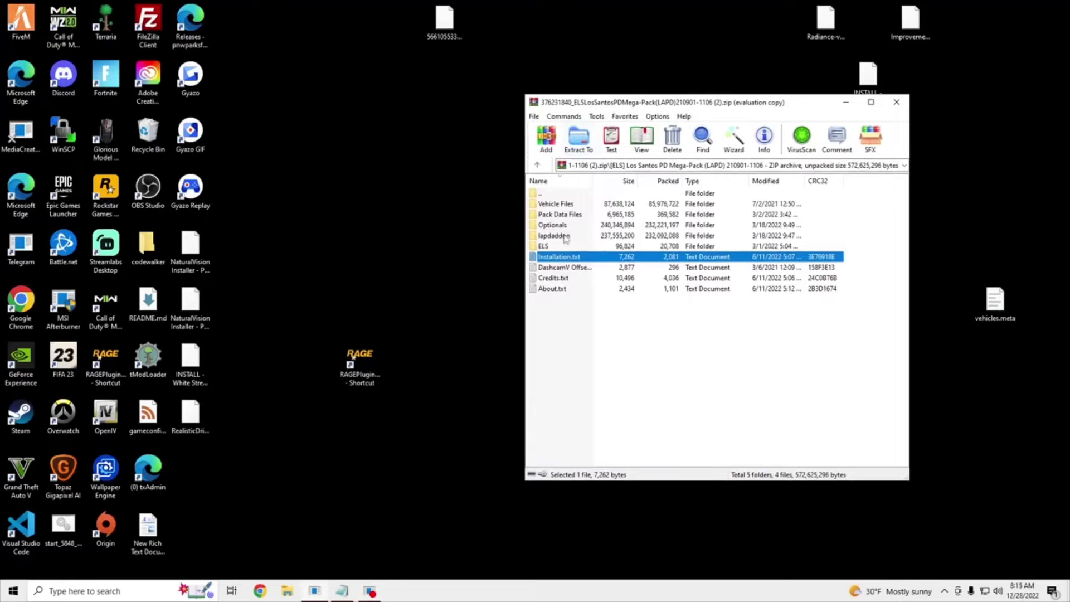
pyautogui.moveTo(679, 102); pyautogui.dragTo(819, 102)
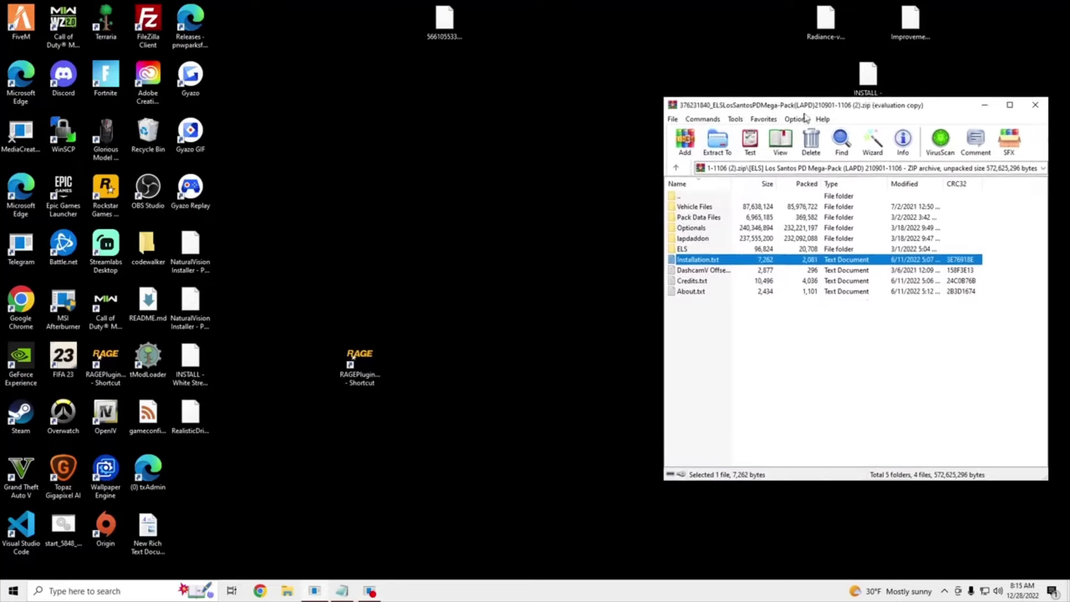
pyautogui.click(120, 426)
# Launch OpenIV for Grand Theft Auto V (Windows) and turn on Edit mode.
pyautogui.doubleClick(120, 427)
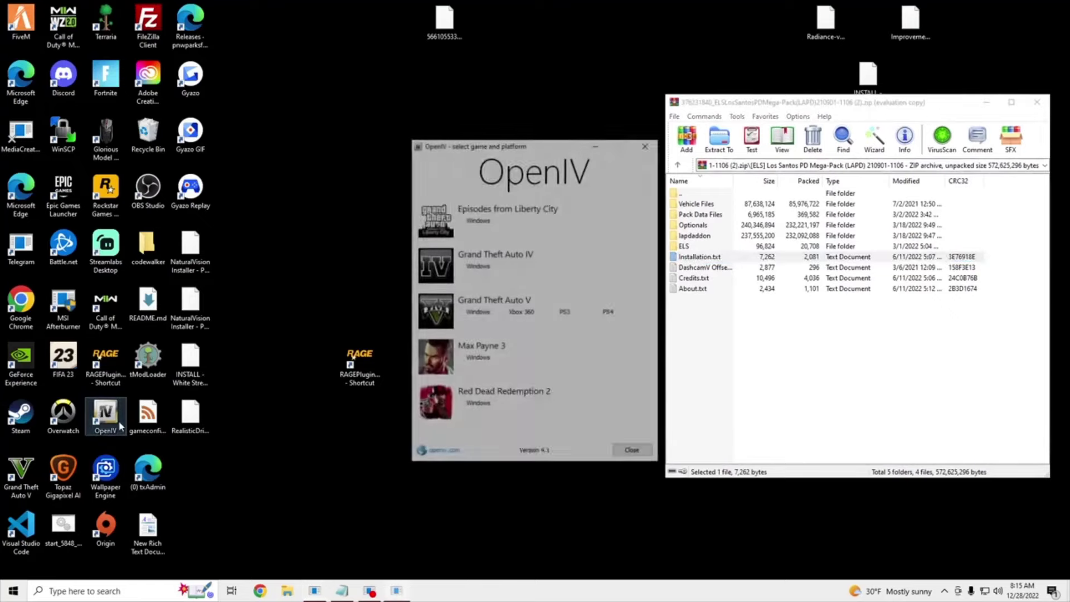
pyautogui.click(478, 313)
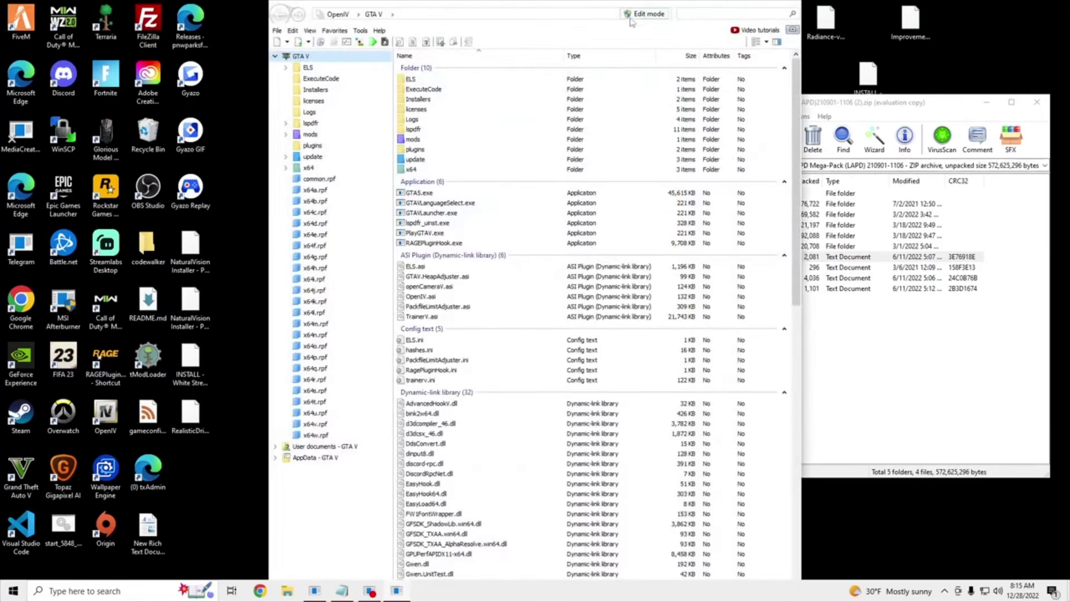
pyautogui.click(631, 15)
pyautogui.click(565, 334)
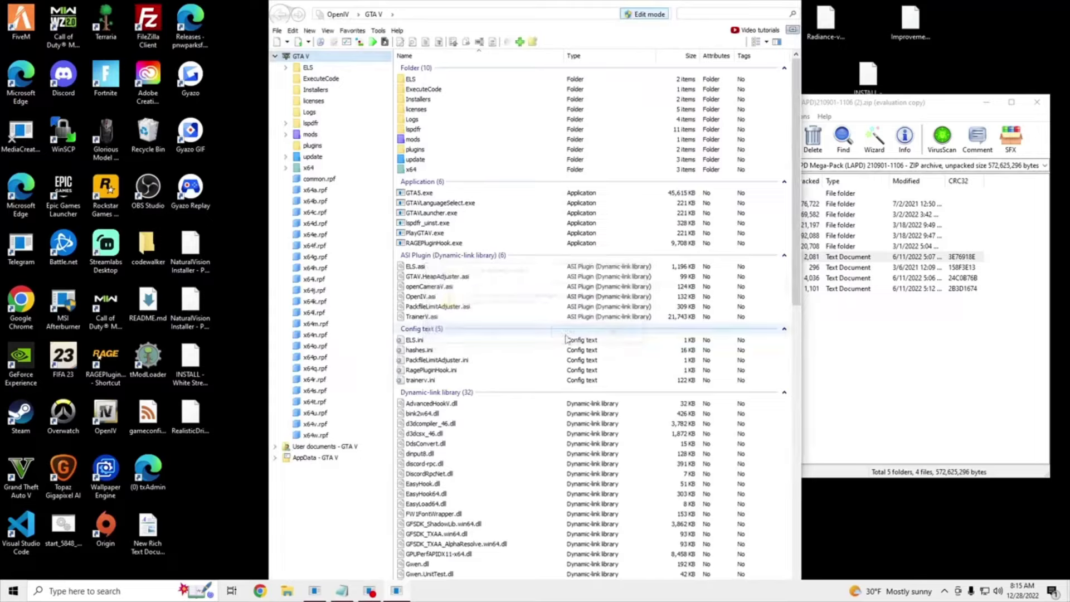
# Copy the lapdaddon folder from the archive into mods\update\x64\dlcpacks.
pyautogui.doubleClick(413, 139)
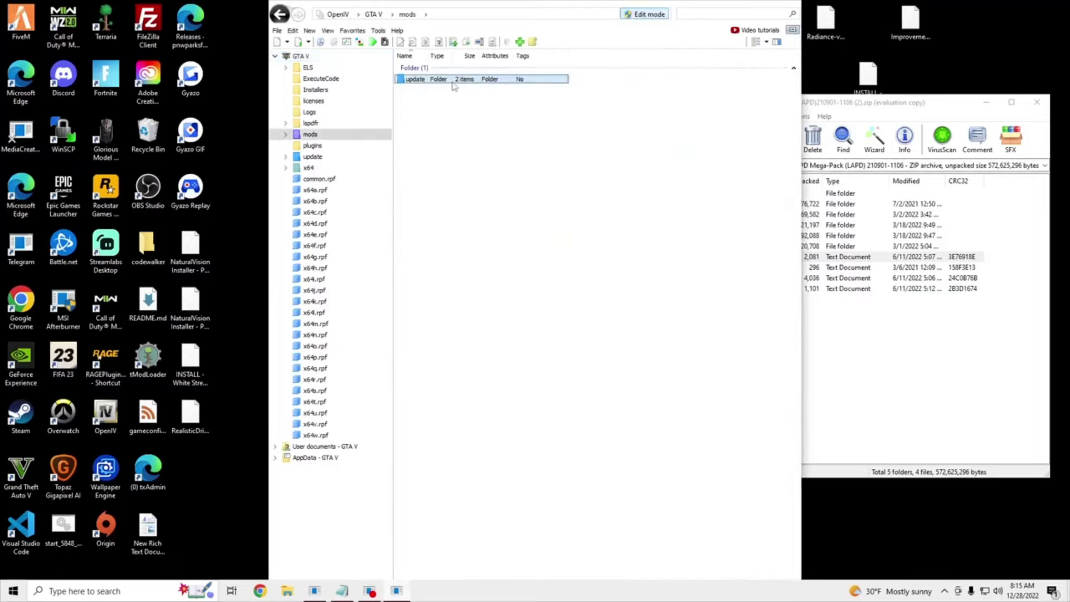
pyautogui.doubleClick(452, 80)
pyautogui.doubleClick(453, 81)
pyautogui.doubleClick(453, 82)
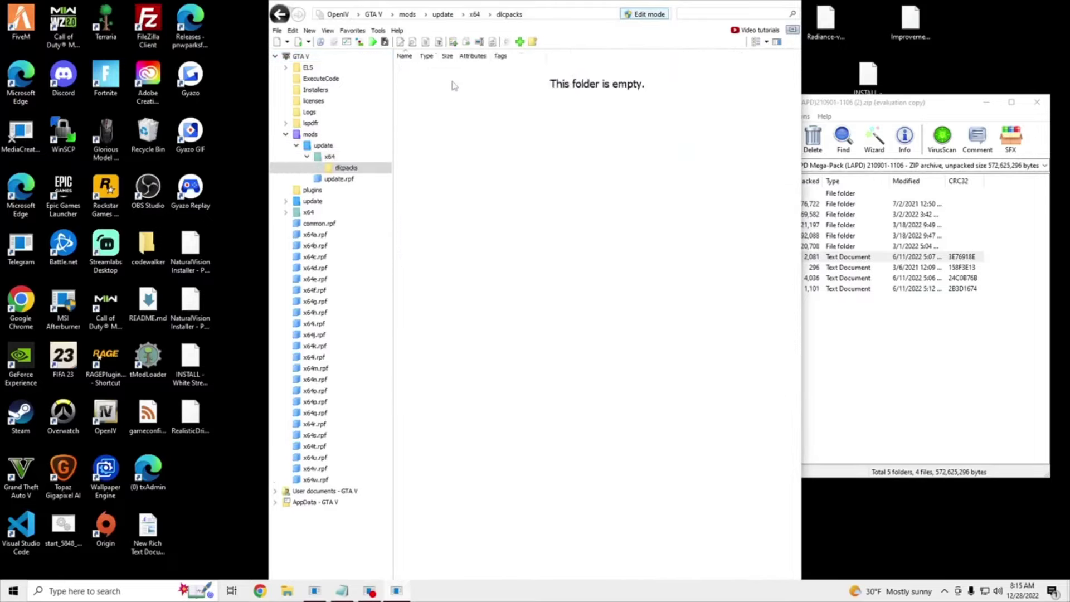
pyautogui.click(828, 382)
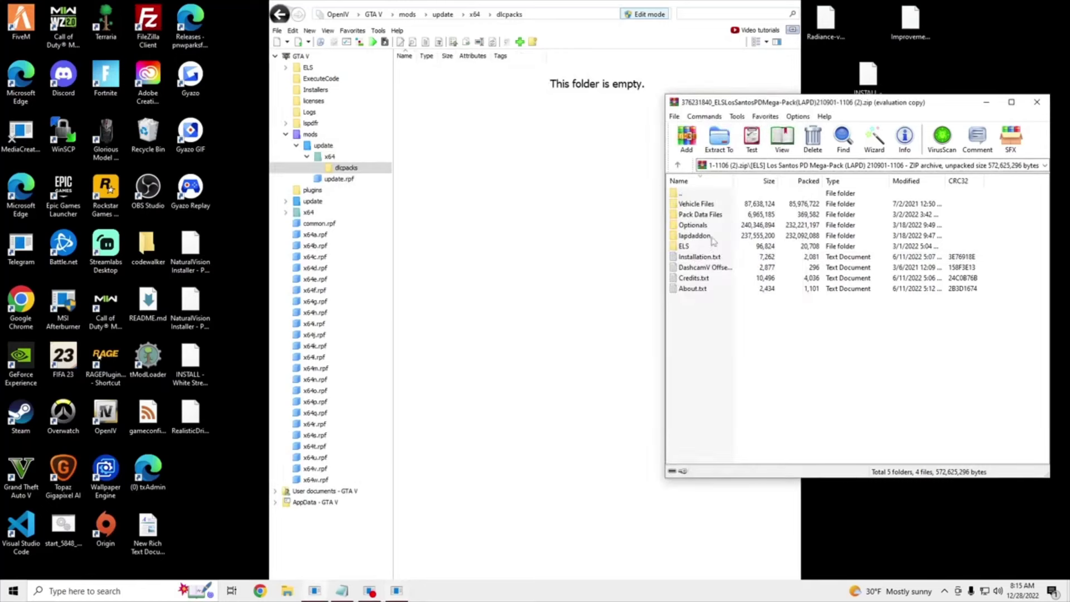
pyautogui.moveTo(695, 236); pyautogui.dragTo(463, 134)
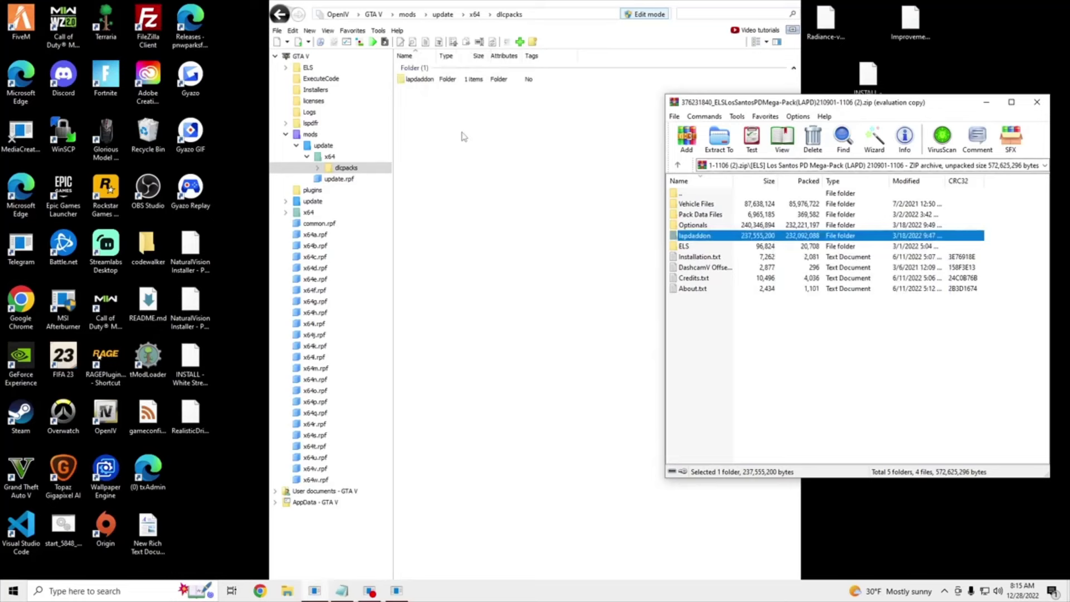
# Open dlclist.xml from the mods copy of update.rpf\common\data in OpenIV's text editor.
pyautogui.click(462, 136)
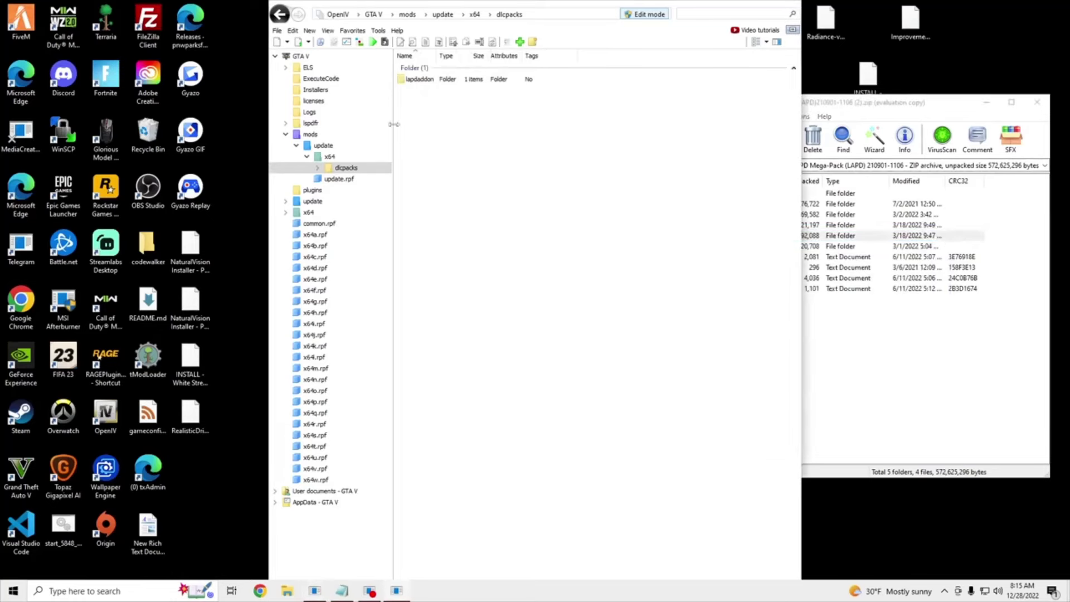
pyautogui.click(405, 14)
pyautogui.click(373, 14)
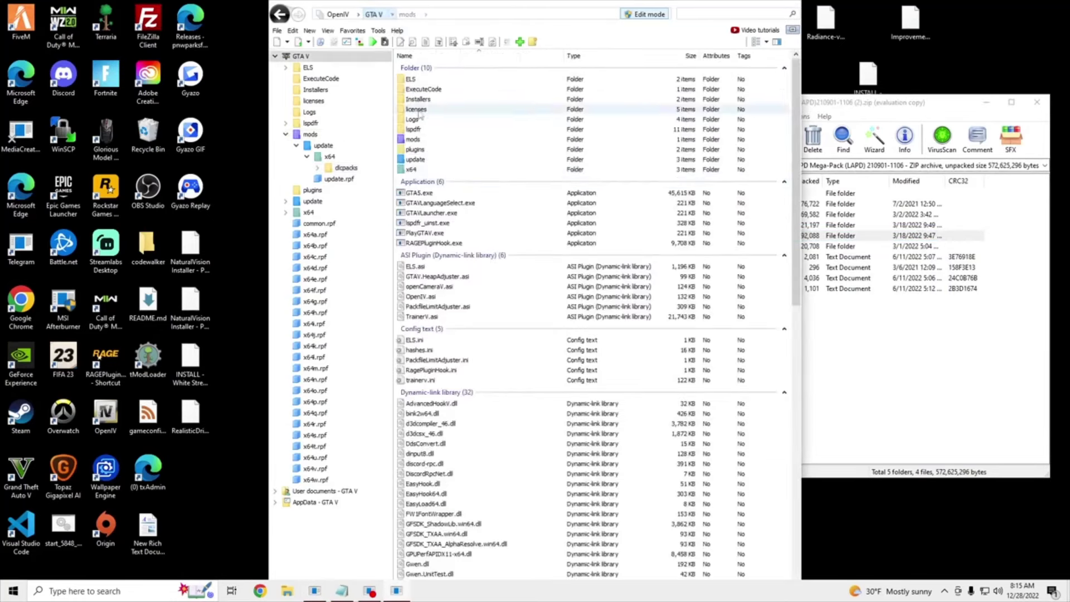
pyautogui.doubleClick(452, 160)
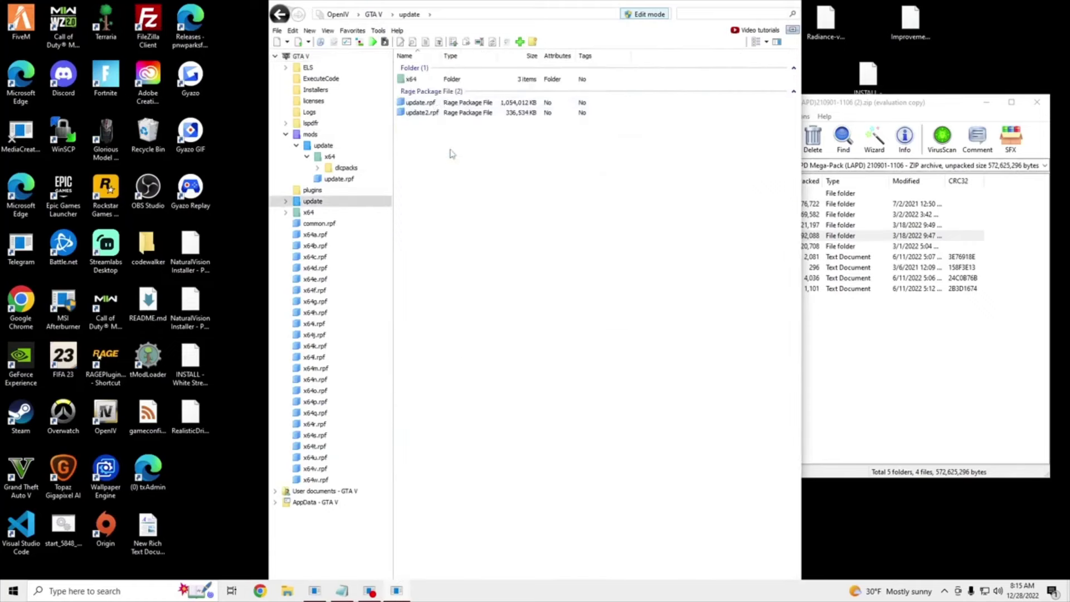
pyautogui.doubleClick(440, 102)
pyautogui.click(443, 87)
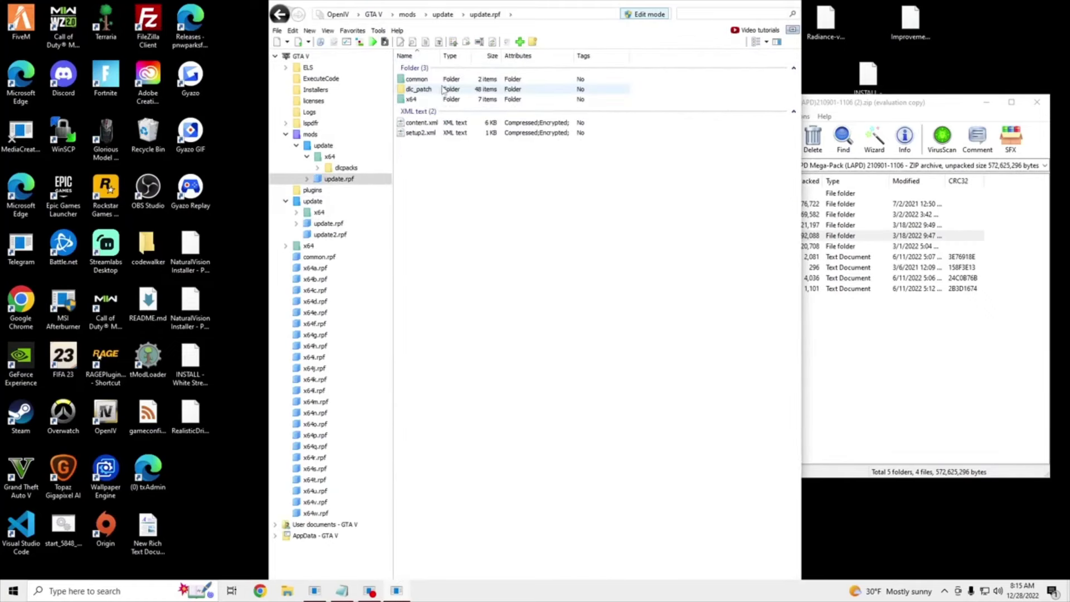
pyautogui.doubleClick(446, 80)
pyautogui.doubleClick(446, 81)
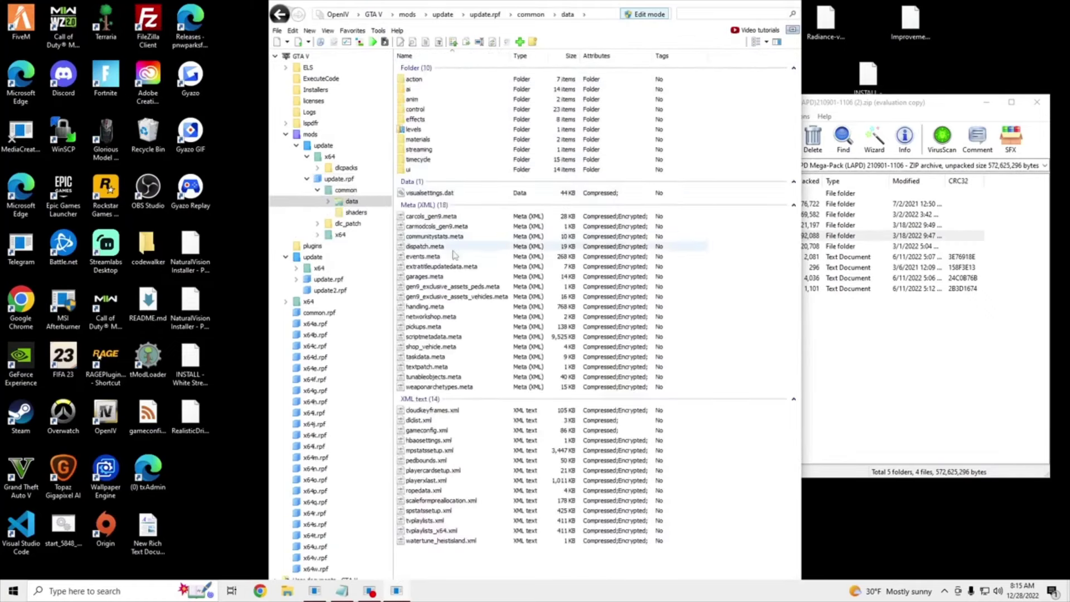
pyautogui.rightClick(462, 424)
pyautogui.click(491, 258)
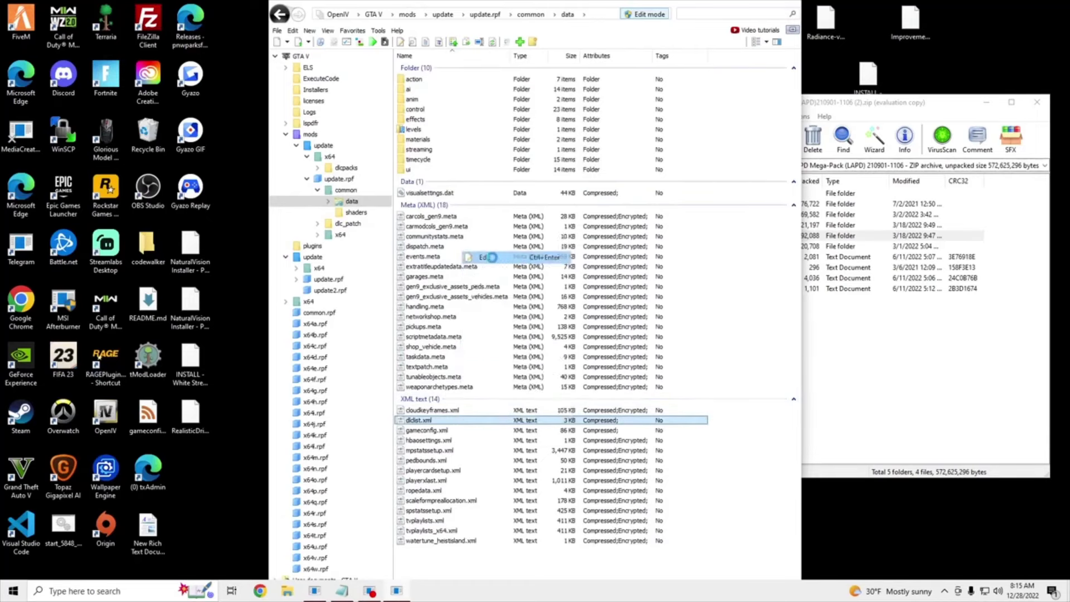
pyautogui.scroll(-9, 424, 356)
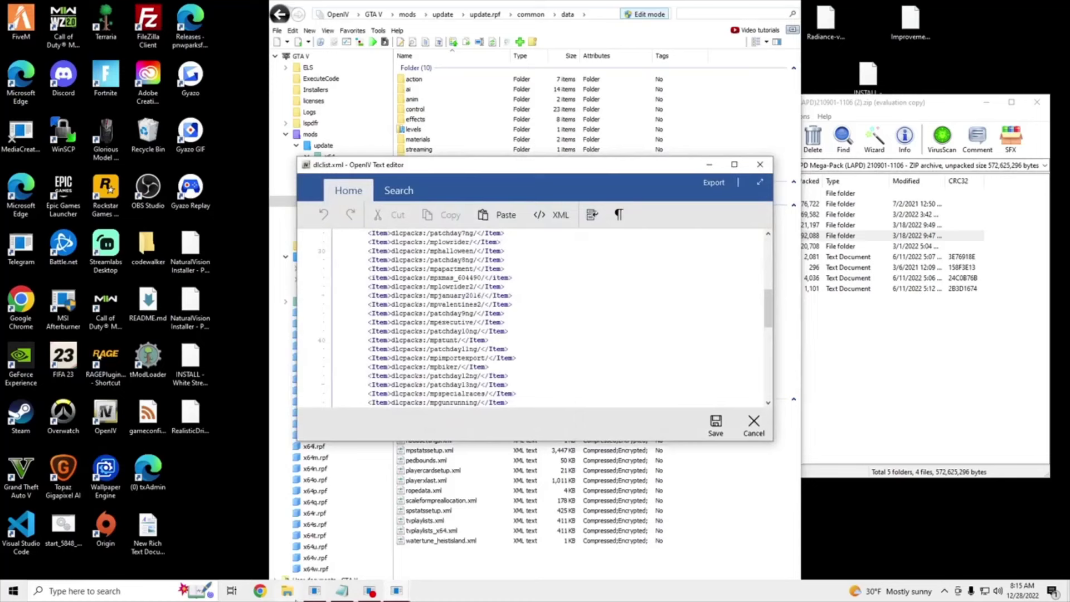
# Open 'GTA5 code line.txt' from the Documents folder in Notepad.
pyautogui.click(287, 590)
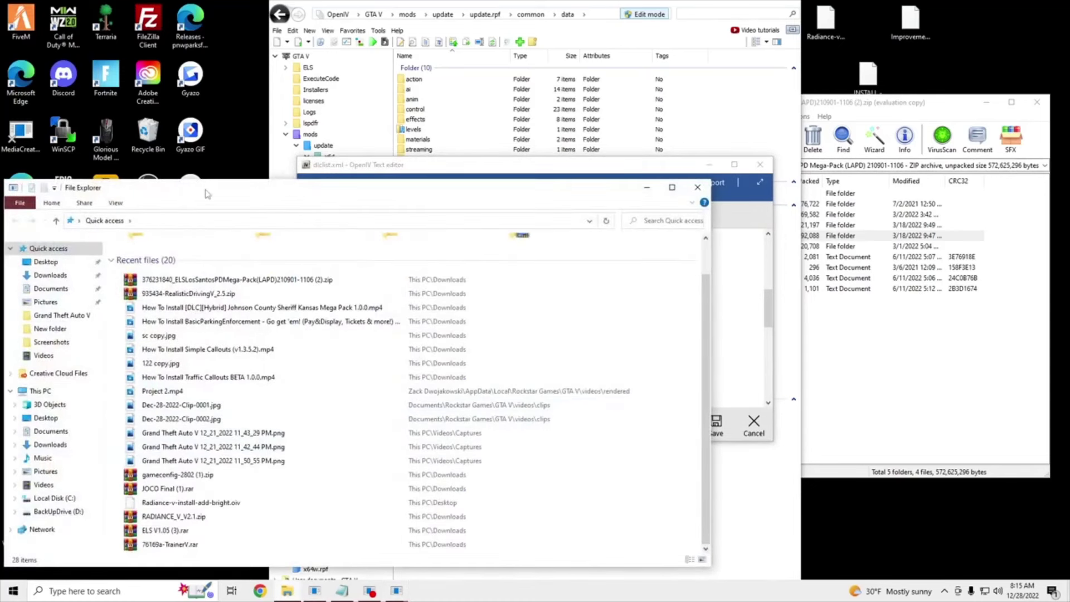
pyautogui.moveTo(206, 193); pyautogui.dragTo(235, 61)
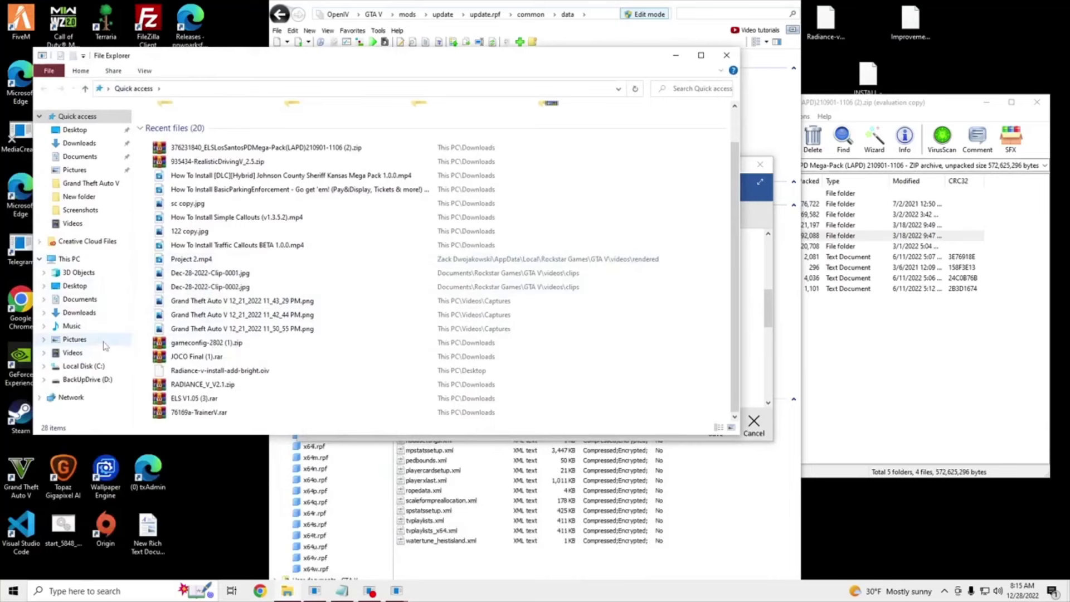
pyautogui.click(84, 299)
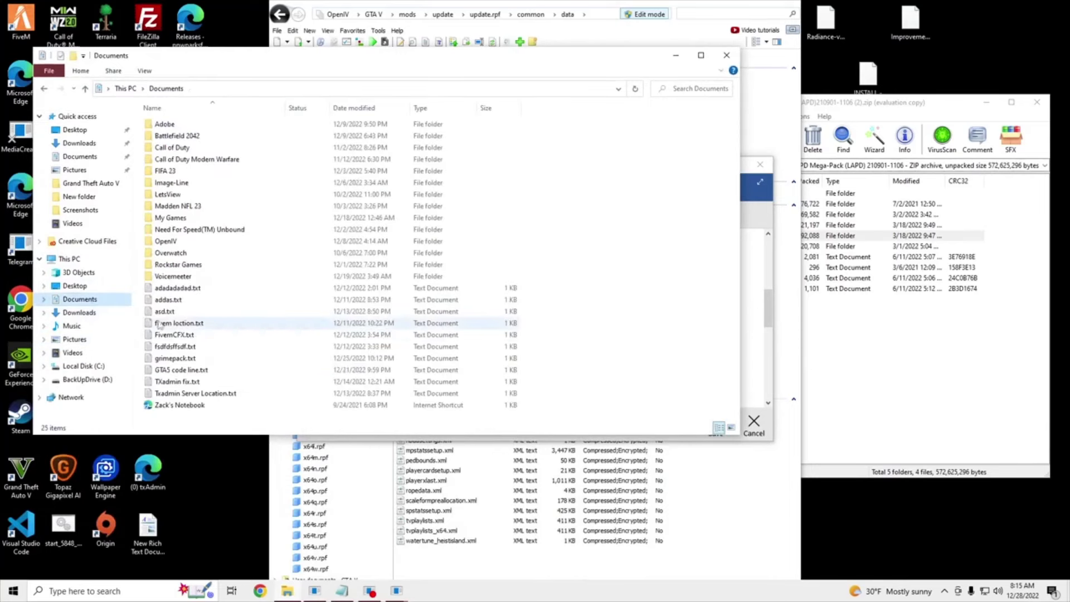
pyautogui.doubleClick(246, 371)
# Replace the placeholder pack name lasd in the line with the lapdaddon folder name.
pyautogui.click(946, 353)
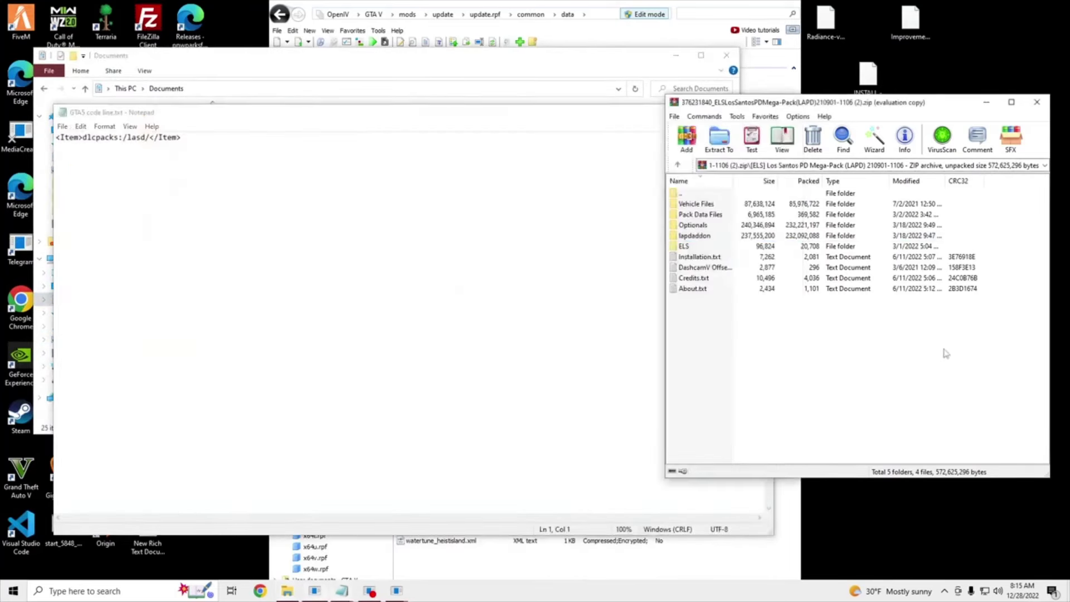
pyautogui.click(698, 236)
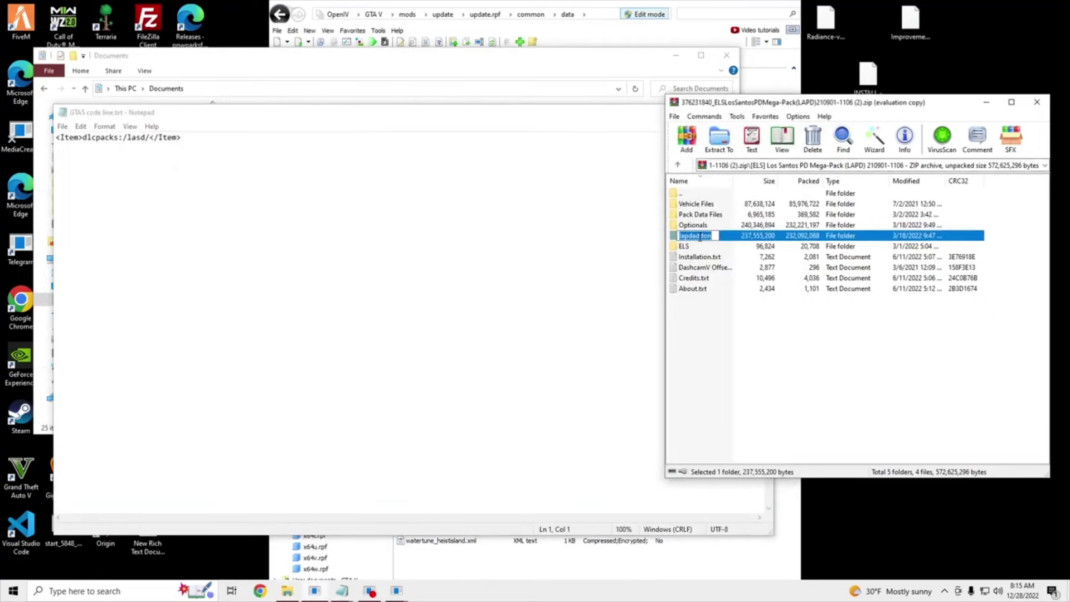
pyautogui.rightClick(701, 240)
pyautogui.click(760, 352)
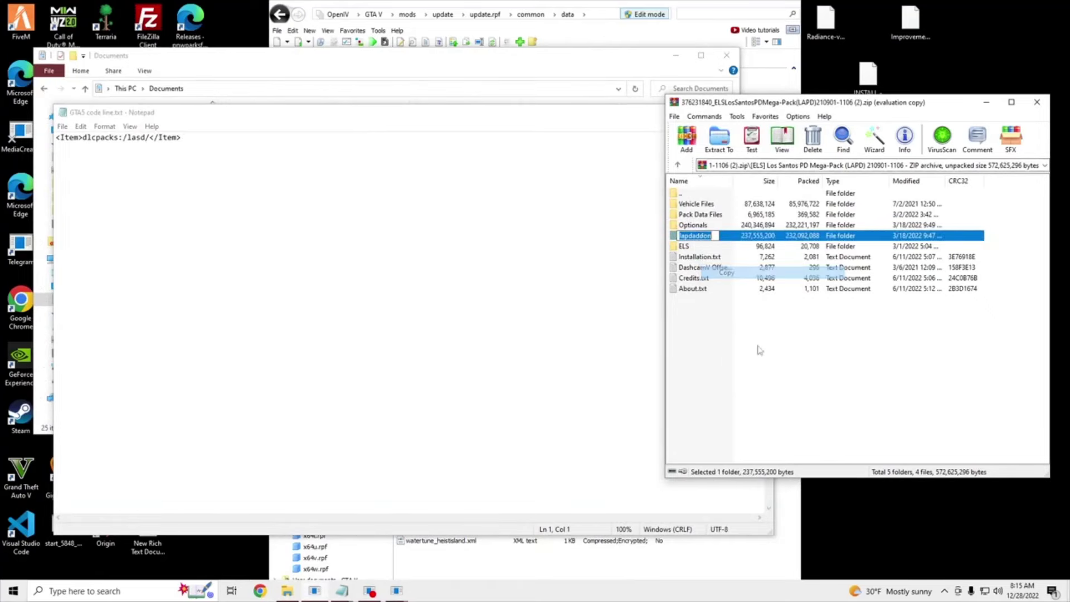
pyautogui.moveTo(147, 138); pyautogui.dragTo(127, 138)
pyautogui.rightClick(133, 142)
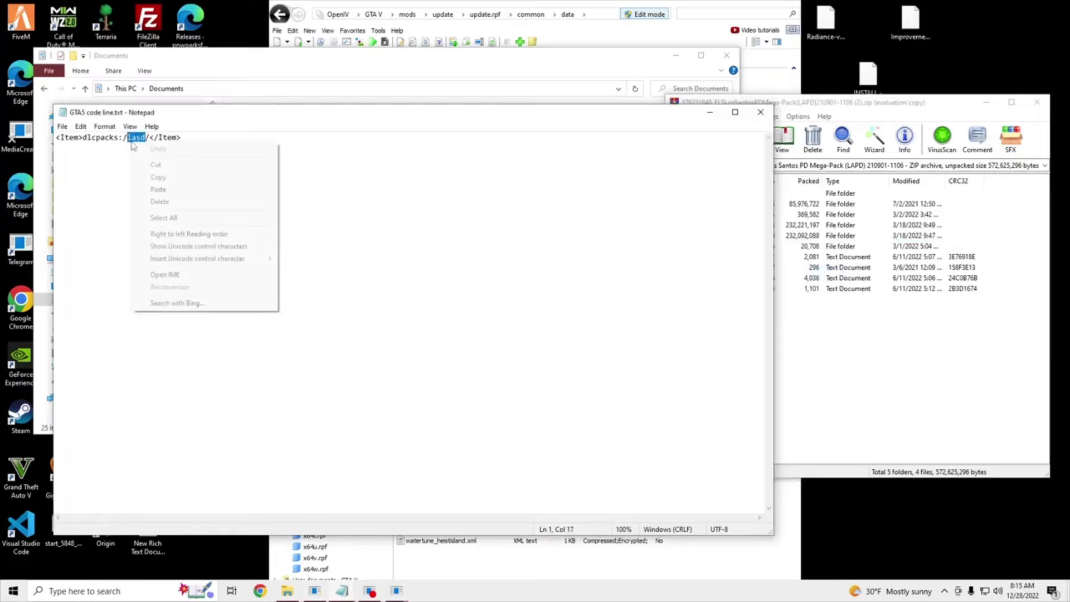
pyautogui.click(159, 189)
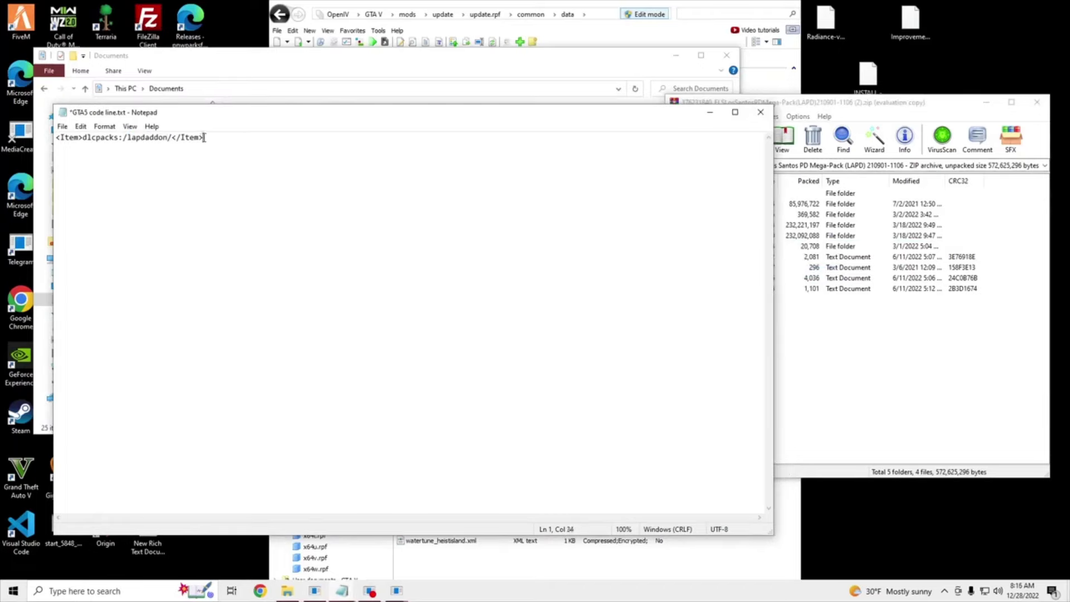
# Copy the whole <Item>dlcpacks:/lapdaddon/</Item> line and close Notepad without saving.
pyautogui.moveTo(204, 138); pyautogui.dragTo(53, 161)
pyautogui.rightClick(91, 147)
pyautogui.click(123, 184)
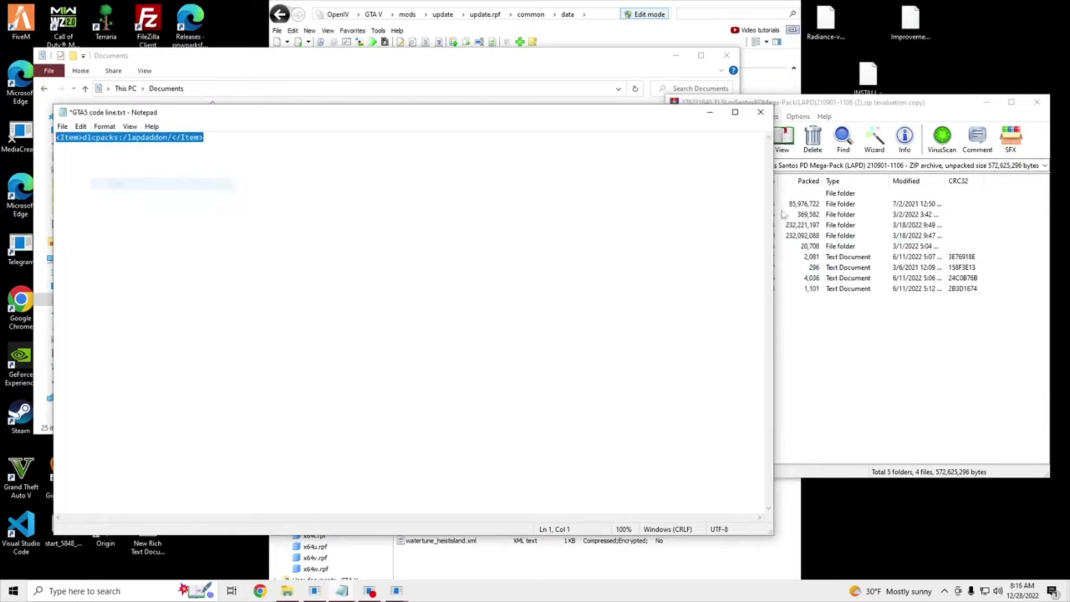
pyautogui.click(761, 112)
pyautogui.click(568, 308)
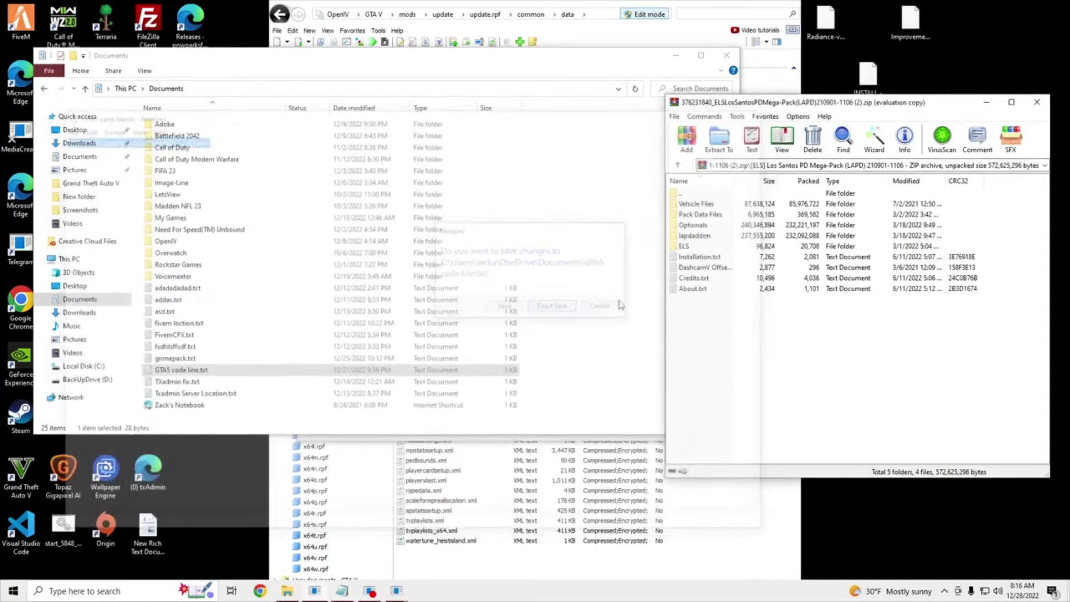
# Close the Documents window, append <Item>dlcpacks:/lapdaddon/</Item> at the end of dlclist.xml, and save.
pyautogui.click(610, 75)
pyautogui.click(726, 55)
pyautogui.scroll(-8, 535, 356)
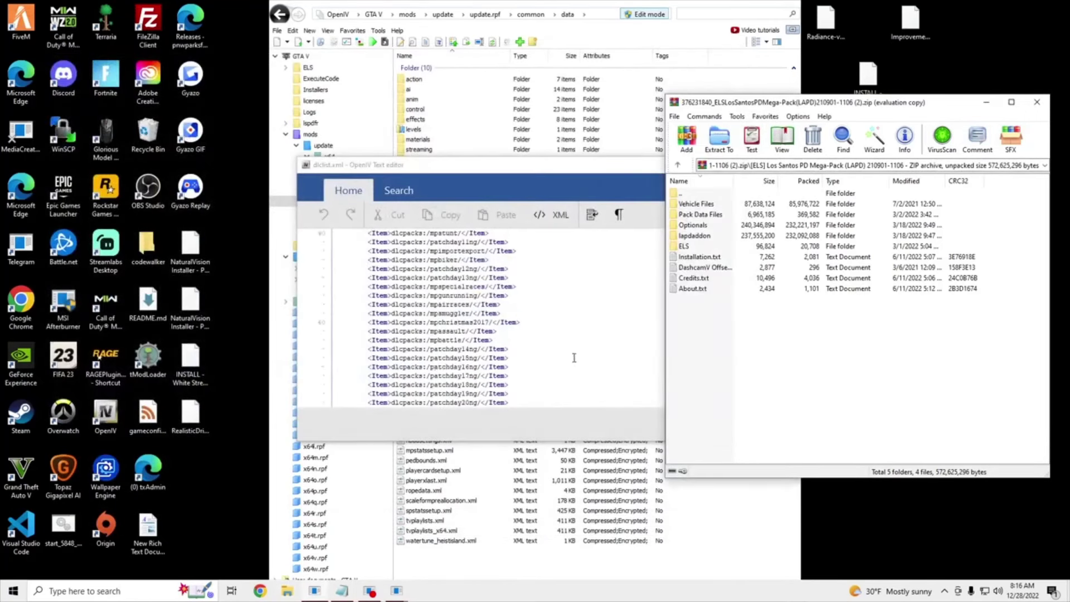
pyautogui.click(537, 351)
pyautogui.scroll(-4, 527, 360)
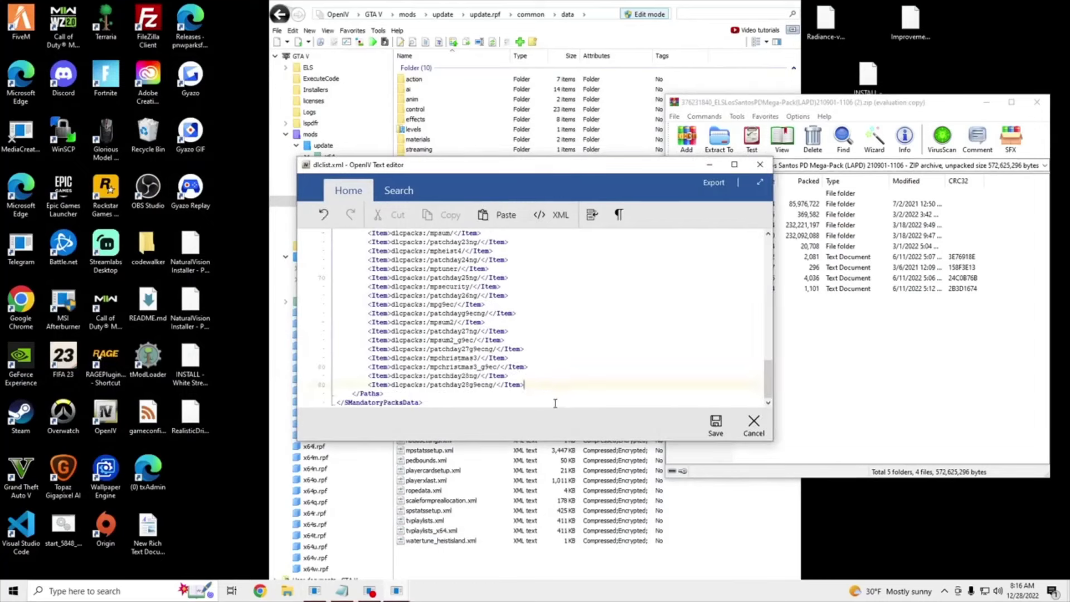
pyautogui.press('Return')
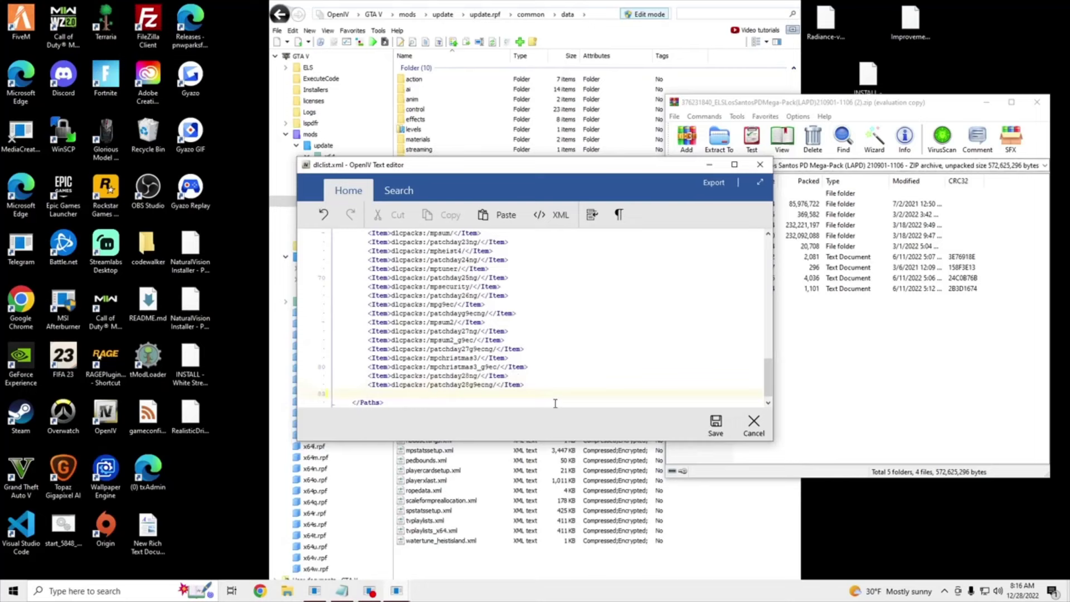
pyautogui.hotkey('ctrl', 'v')
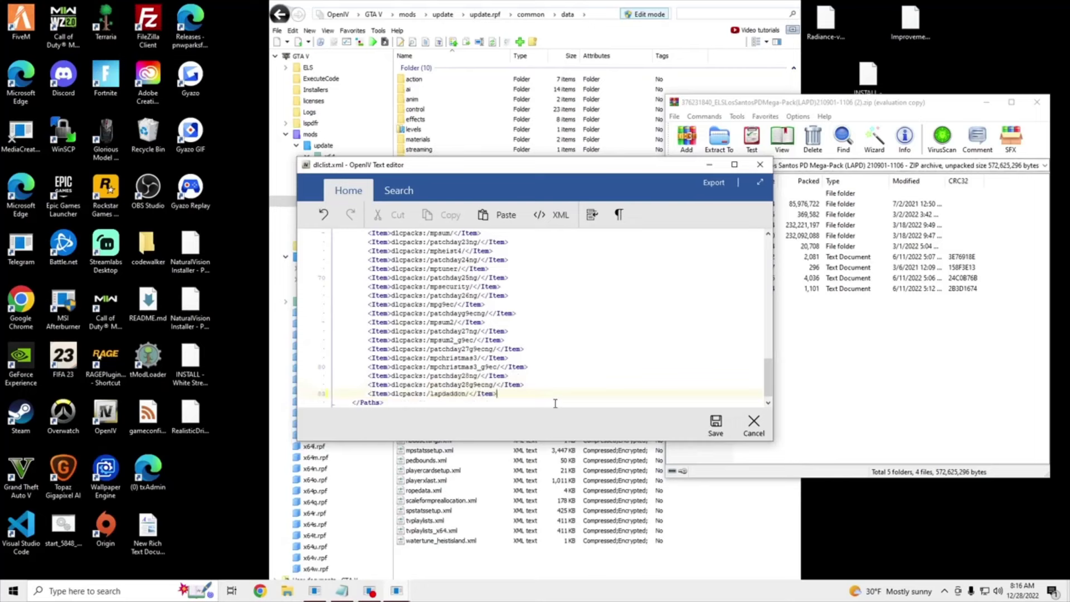
pyautogui.click(717, 427)
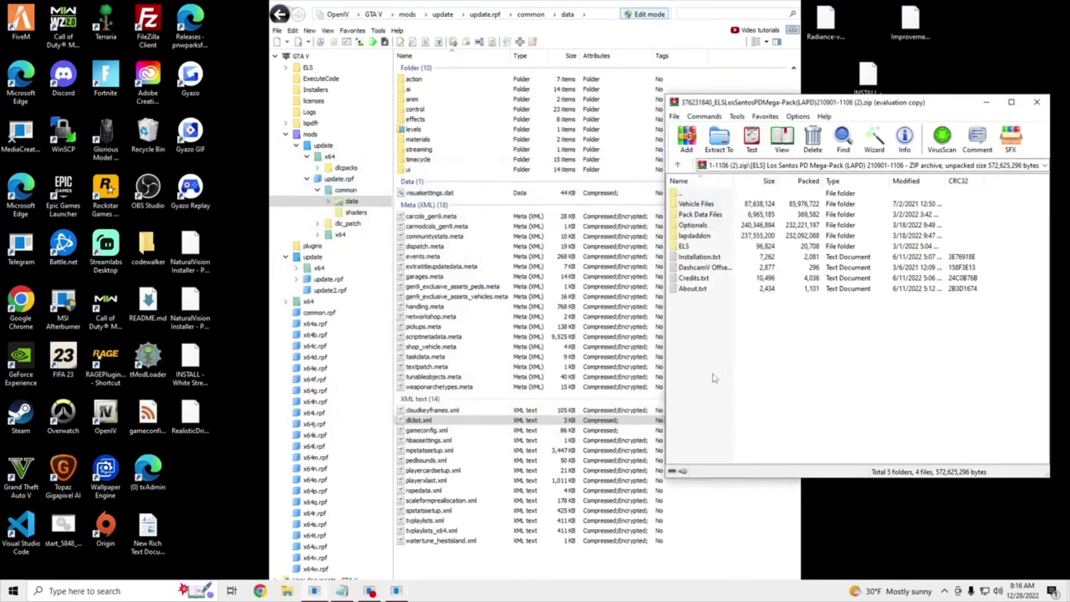
# Open Pack Data Files in WinRAR and go to x64\data in the mods copy of update.rpf.
pyautogui.doubleClick(752, 218)
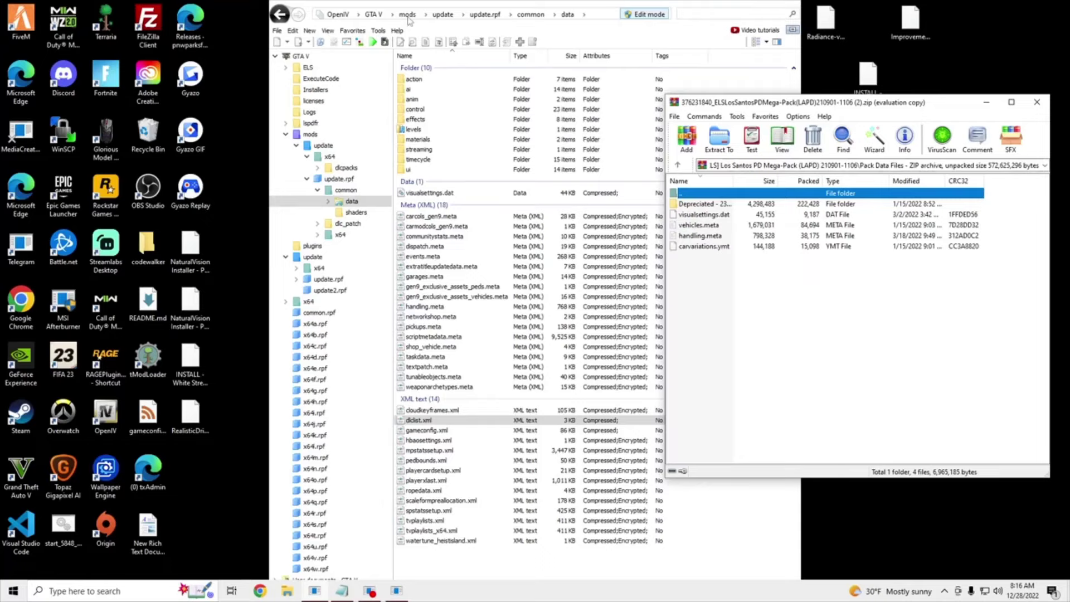
pyautogui.click(378, 15)
pyautogui.doubleClick(419, 158)
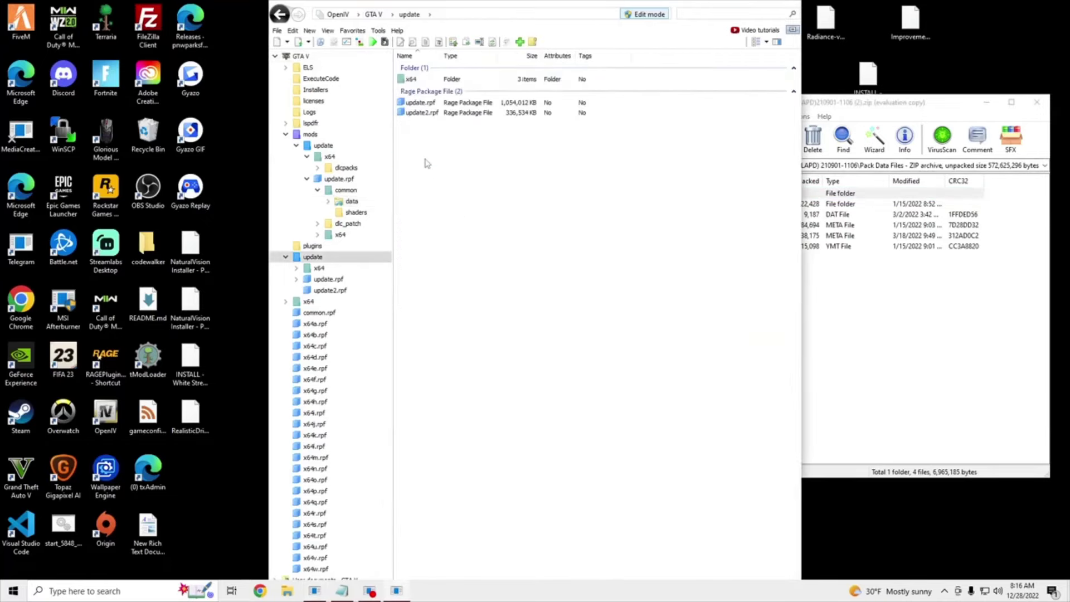
pyautogui.doubleClick(443, 103)
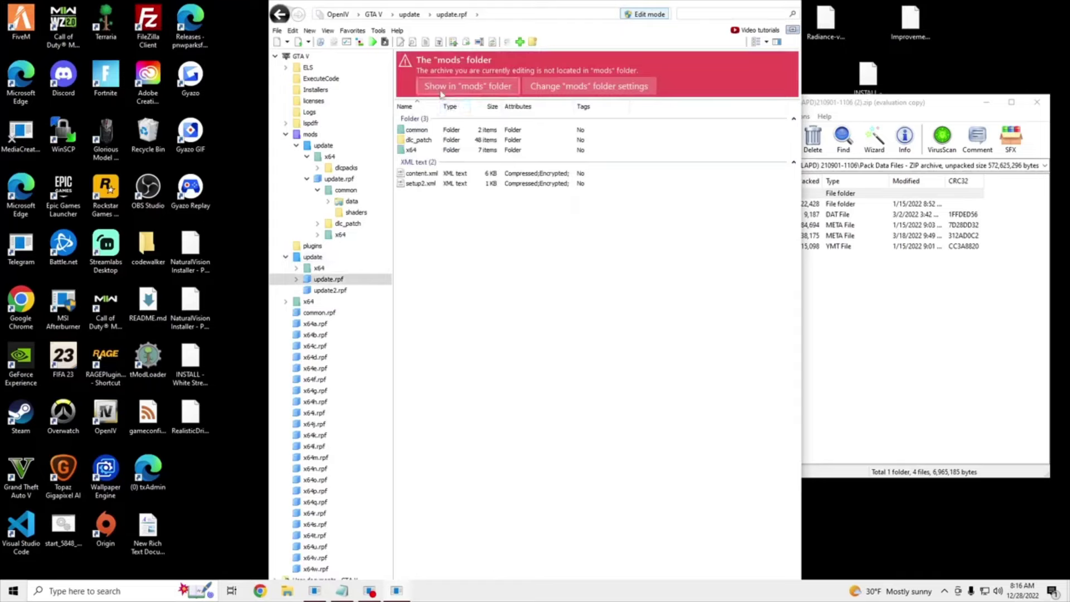
pyautogui.click(444, 84)
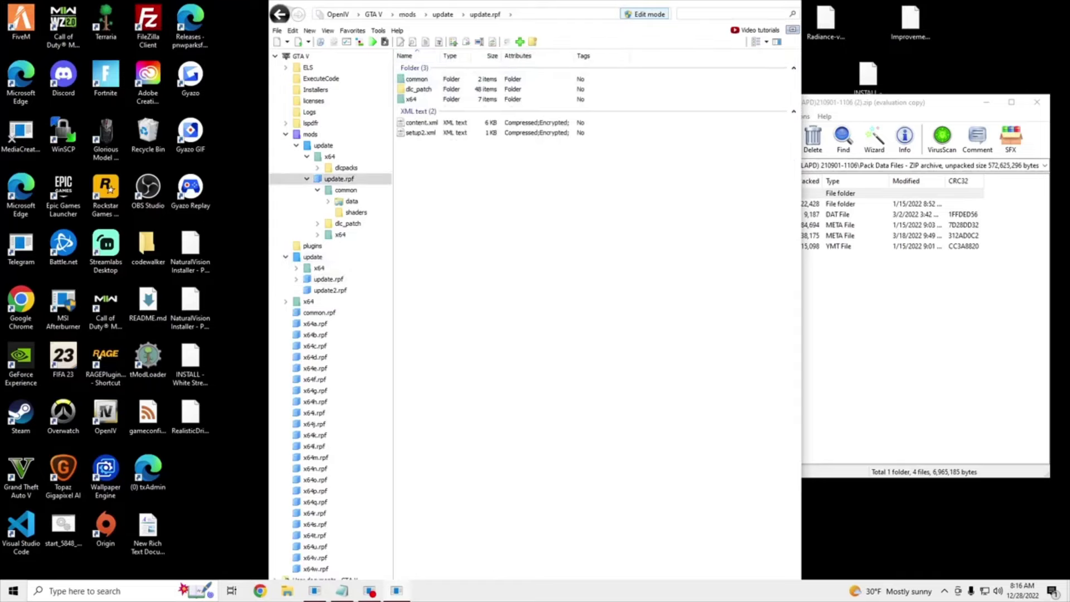
pyautogui.doubleClick(468, 99)
pyautogui.doubleClick(468, 89)
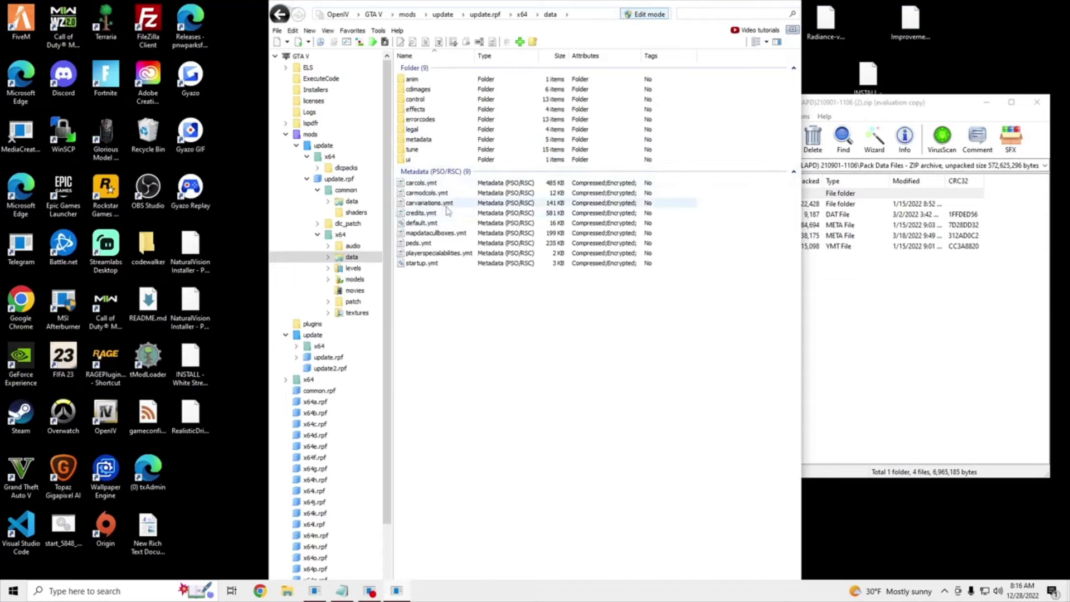
# Copy carvariations.ymt into x64\data and the pack's 780 KB handling.meta into common\data of mods update.rpf.
pyautogui.click(858, 287)
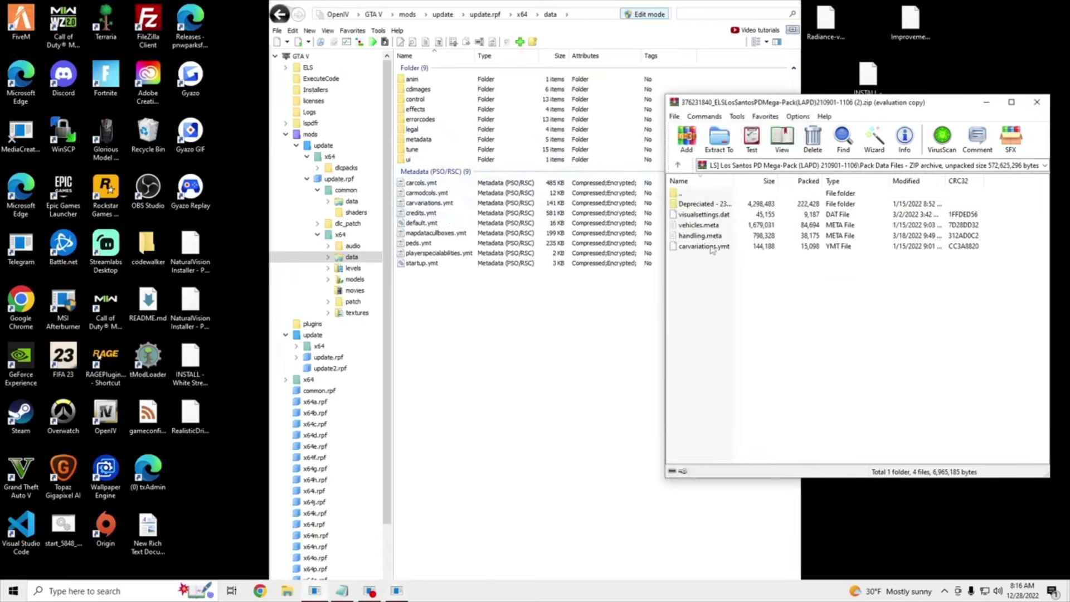
pyautogui.moveTo(712, 249); pyautogui.dragTo(443, 208)
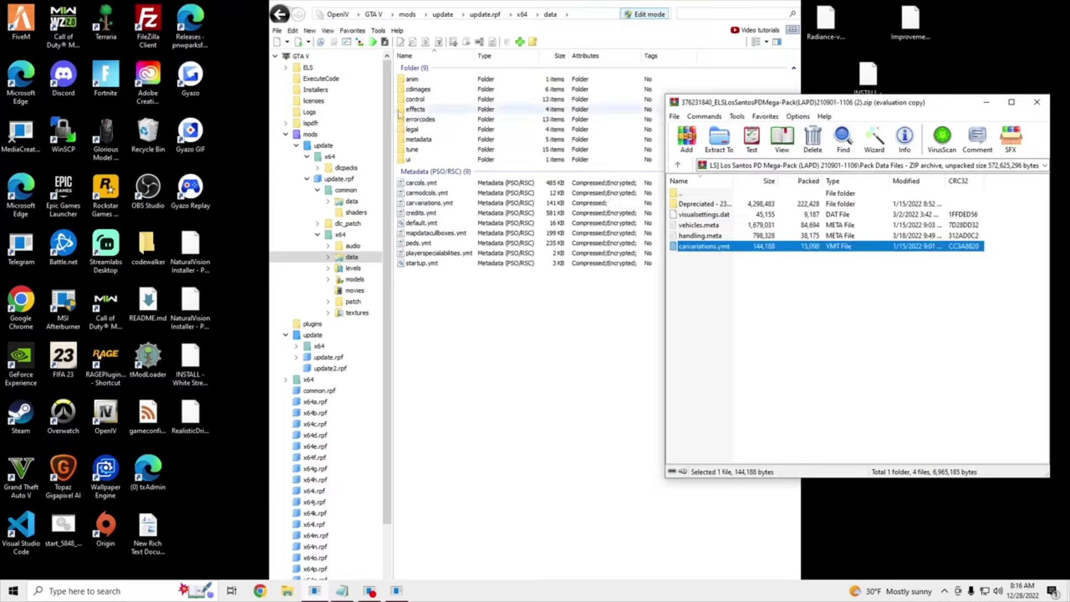
pyautogui.click(374, 14)
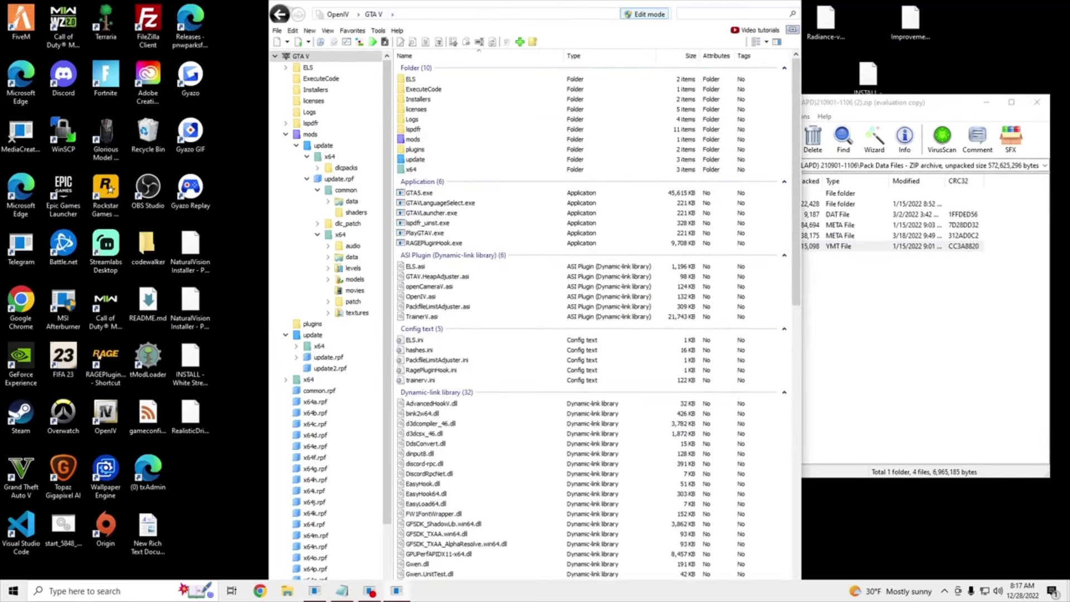
pyautogui.doubleClick(416, 159)
pyautogui.doubleClick(437, 103)
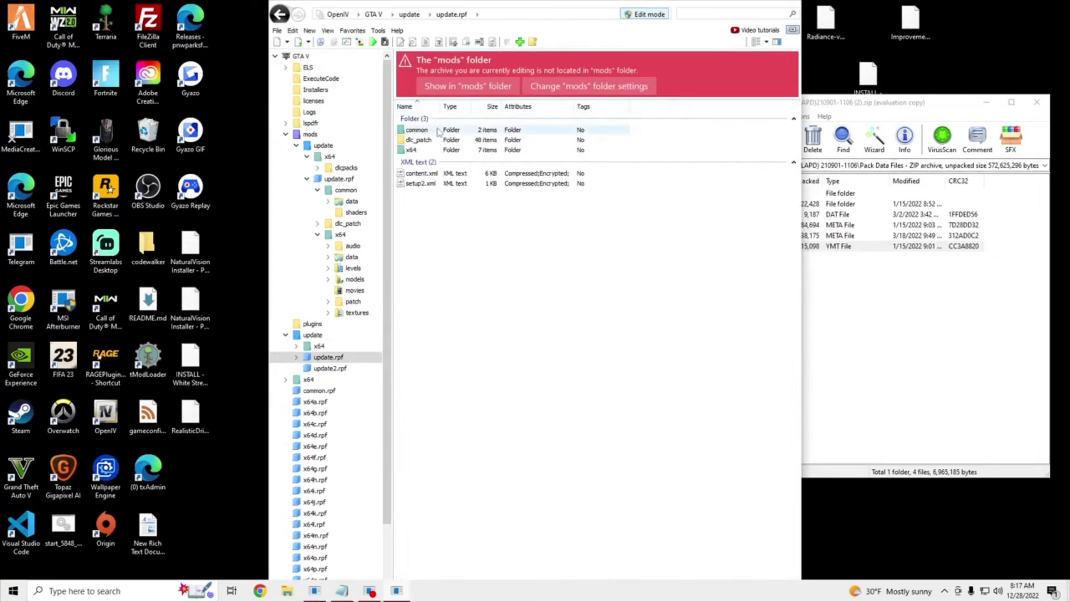
pyautogui.doubleClick(436, 129)
pyautogui.doubleClick(437, 130)
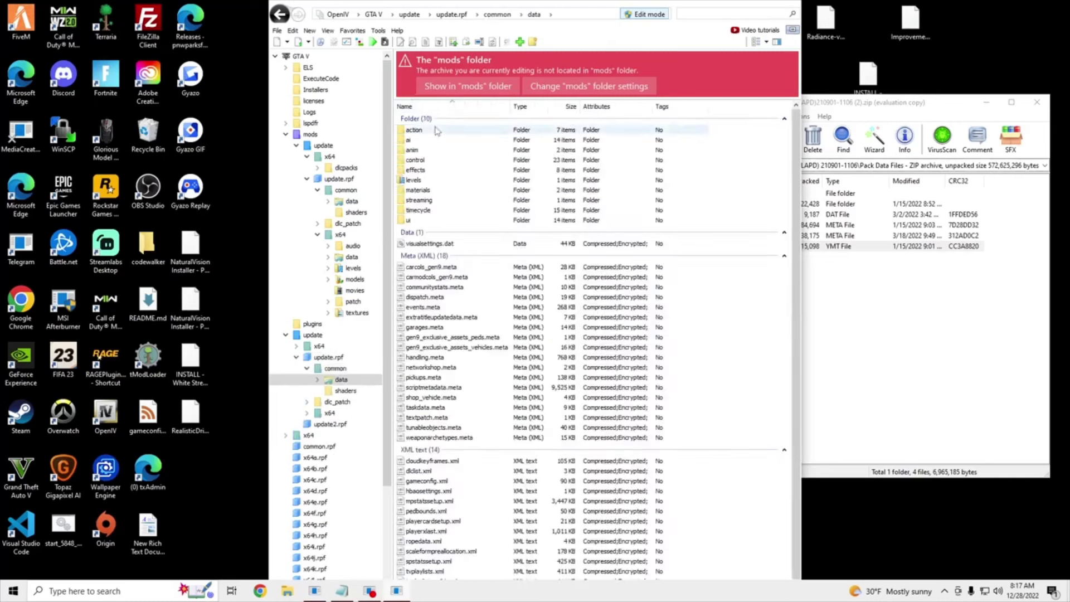
pyautogui.click(445, 87)
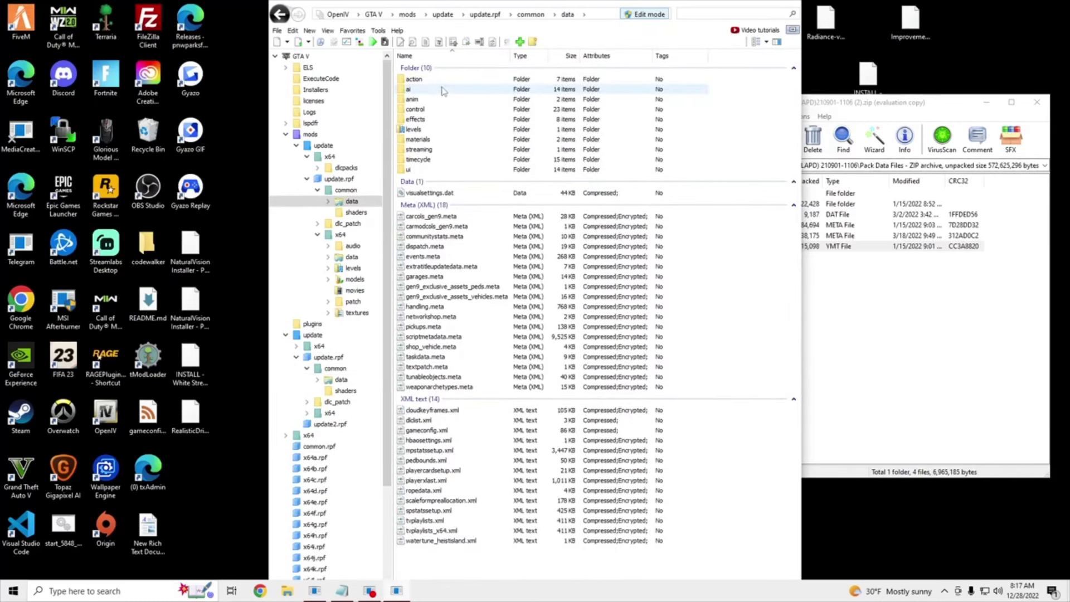
pyautogui.click(820, 261)
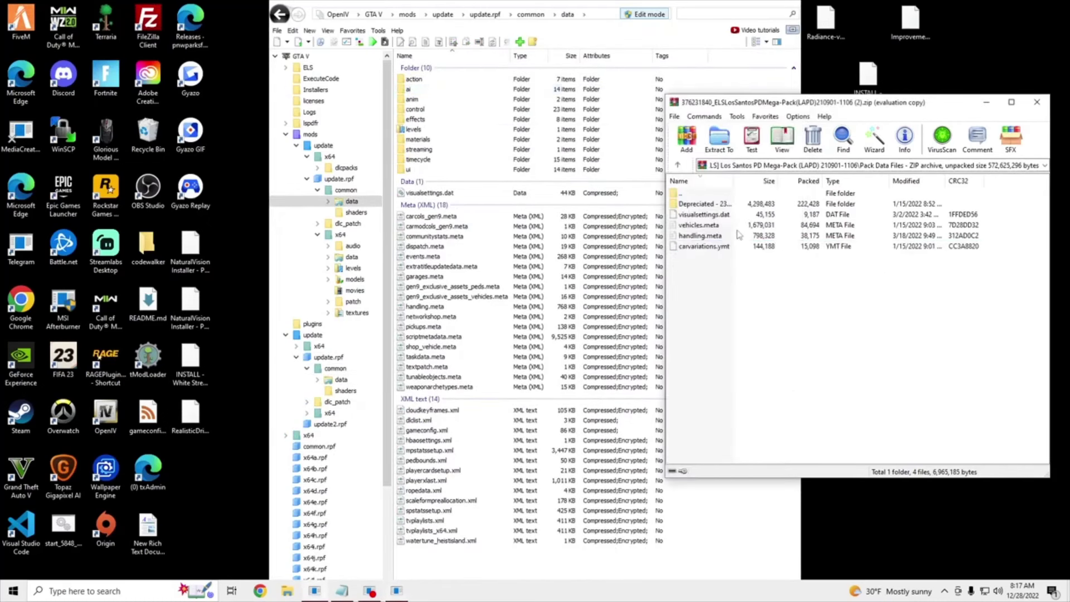
pyautogui.moveTo(732, 239); pyautogui.dragTo(447, 310)
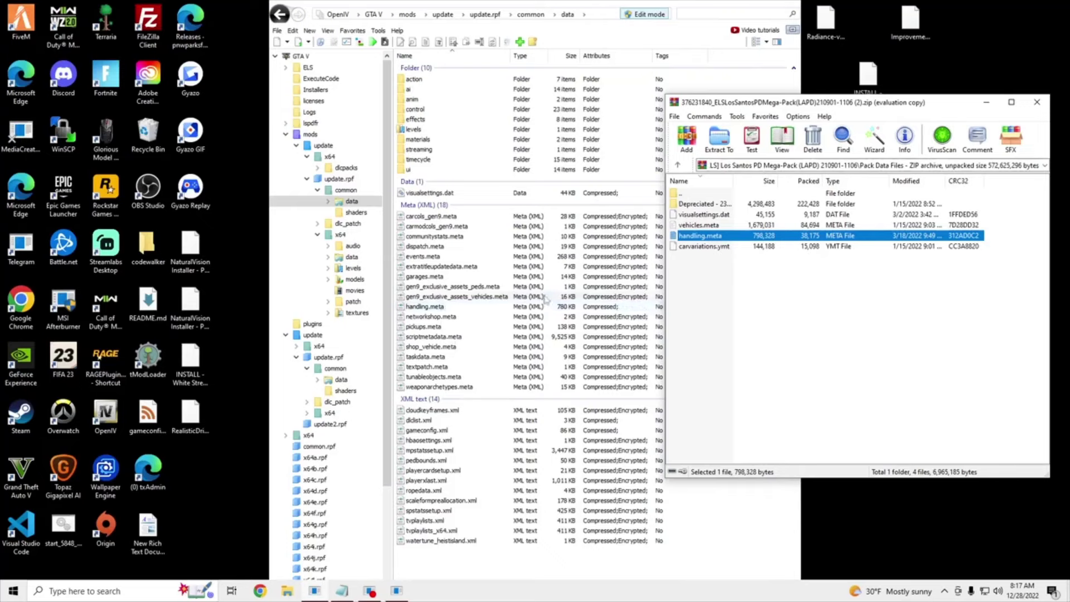
pyautogui.click(802, 309)
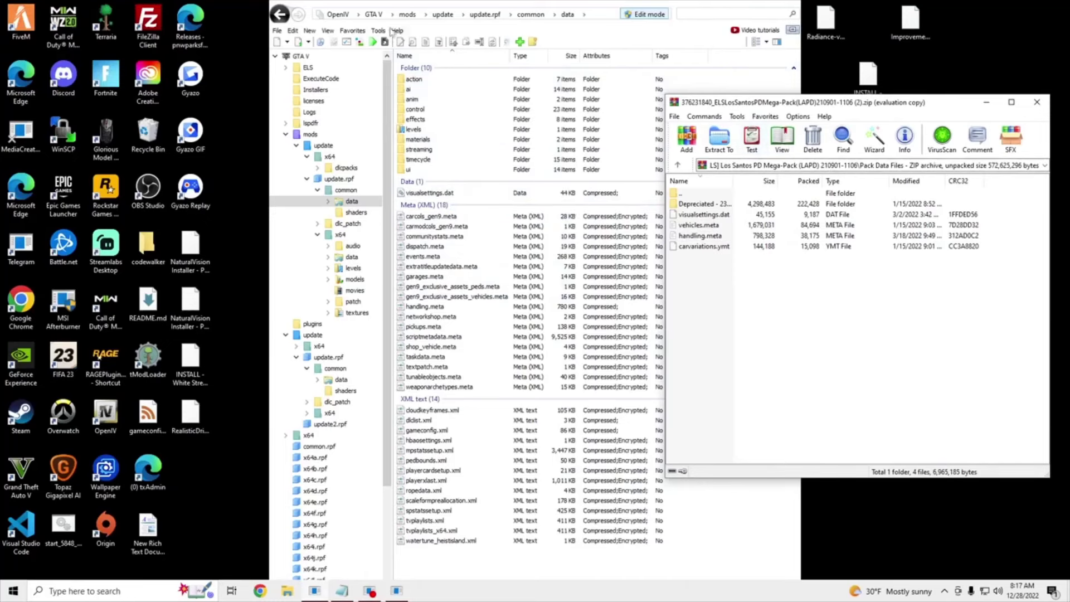
# Open common\data\levels\gta5 in the mods copy of update.rpf.
pyautogui.click(373, 14)
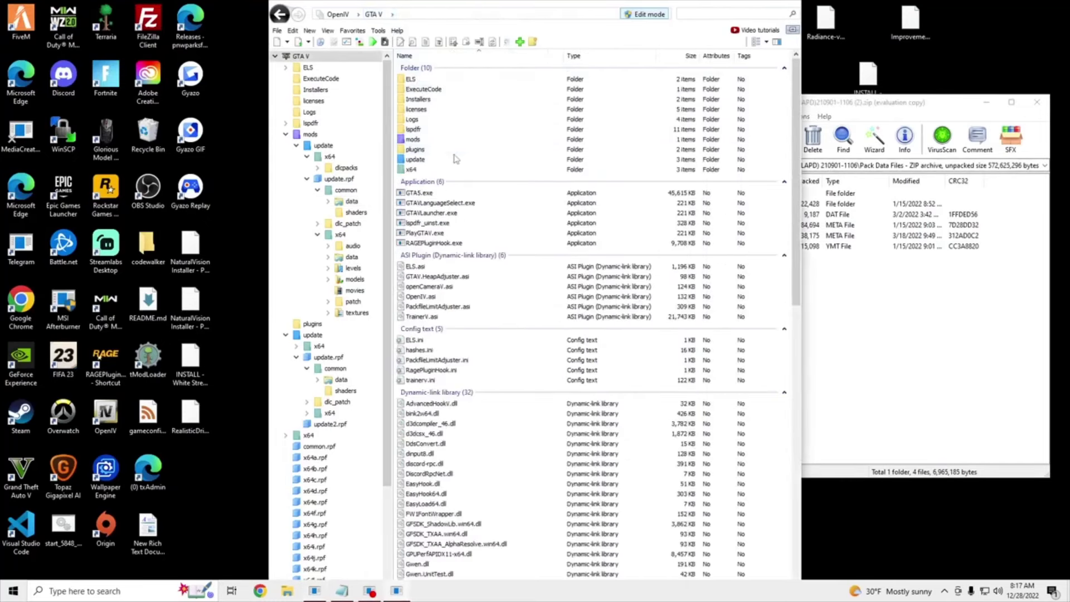
pyautogui.doubleClick(454, 159)
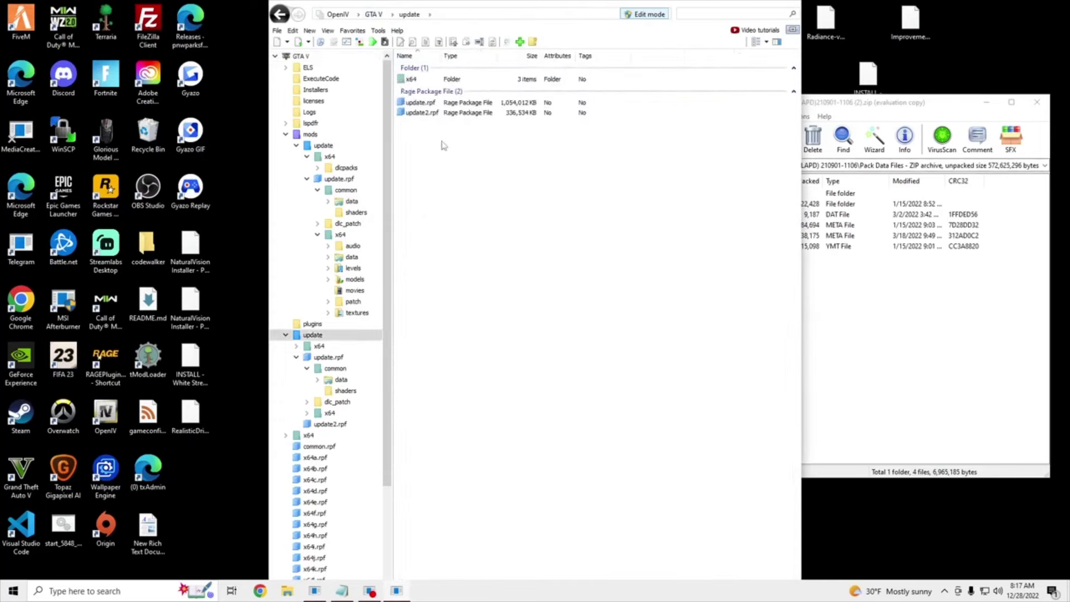
pyautogui.doubleClick(459, 104)
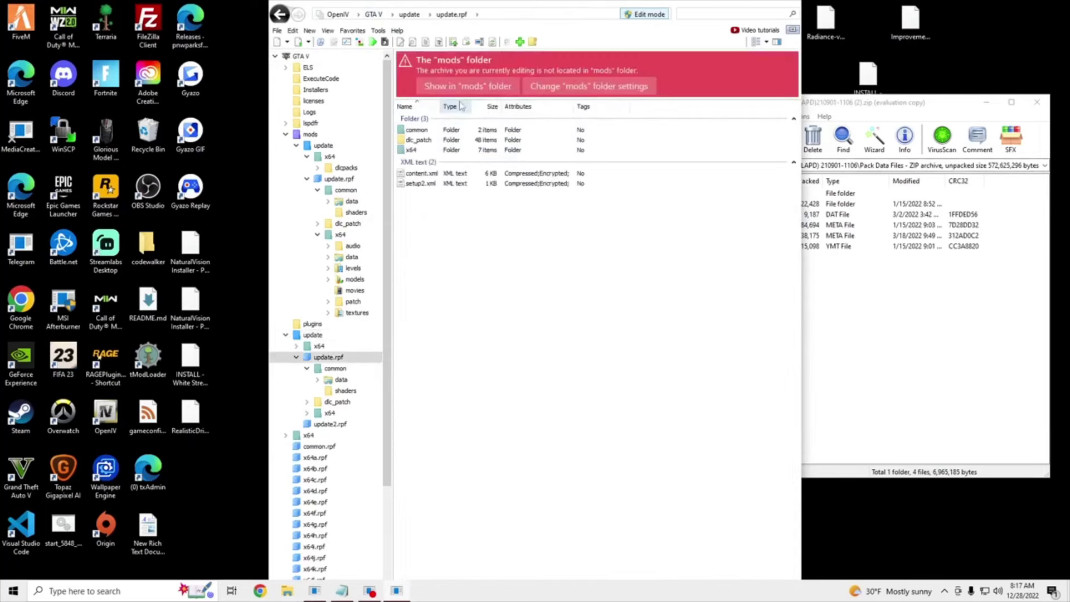
pyautogui.click(468, 88)
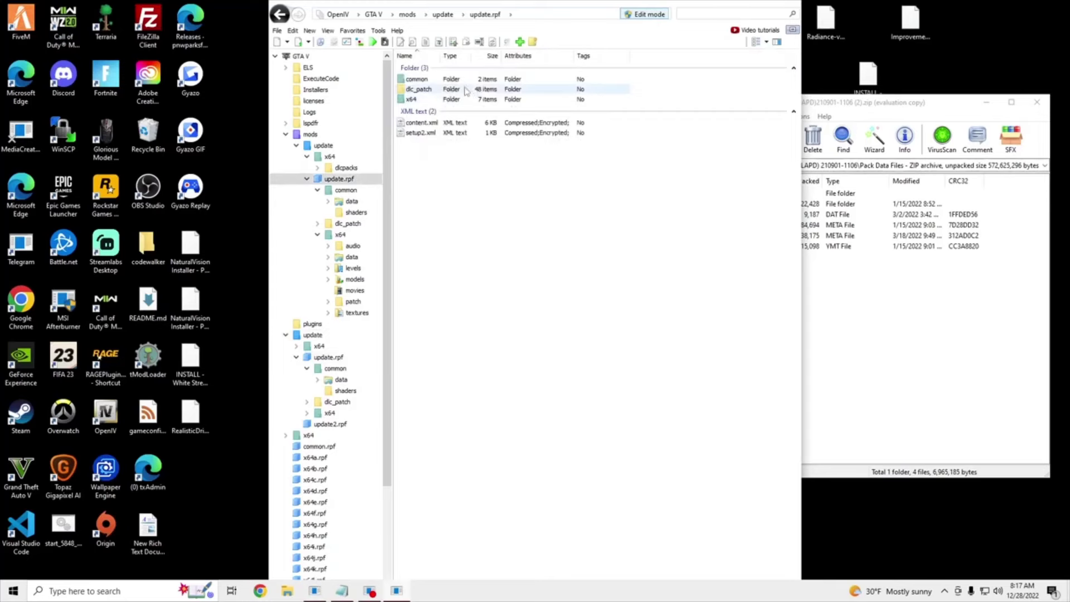
pyautogui.doubleClick(463, 79)
pyautogui.doubleClick(462, 81)
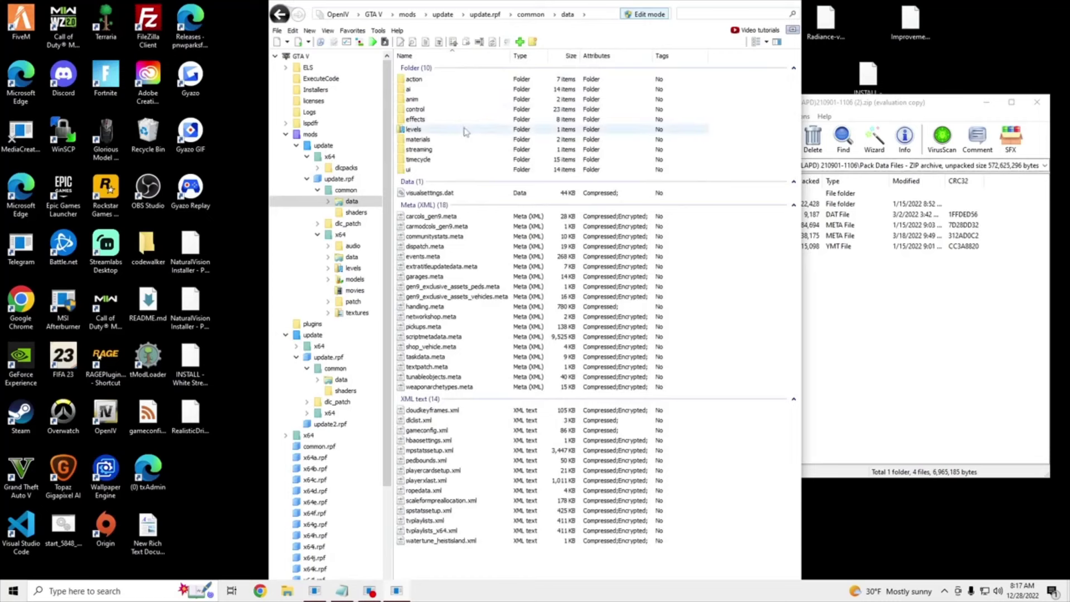
pyautogui.doubleClick(463, 129)
pyautogui.doubleClick(440, 80)
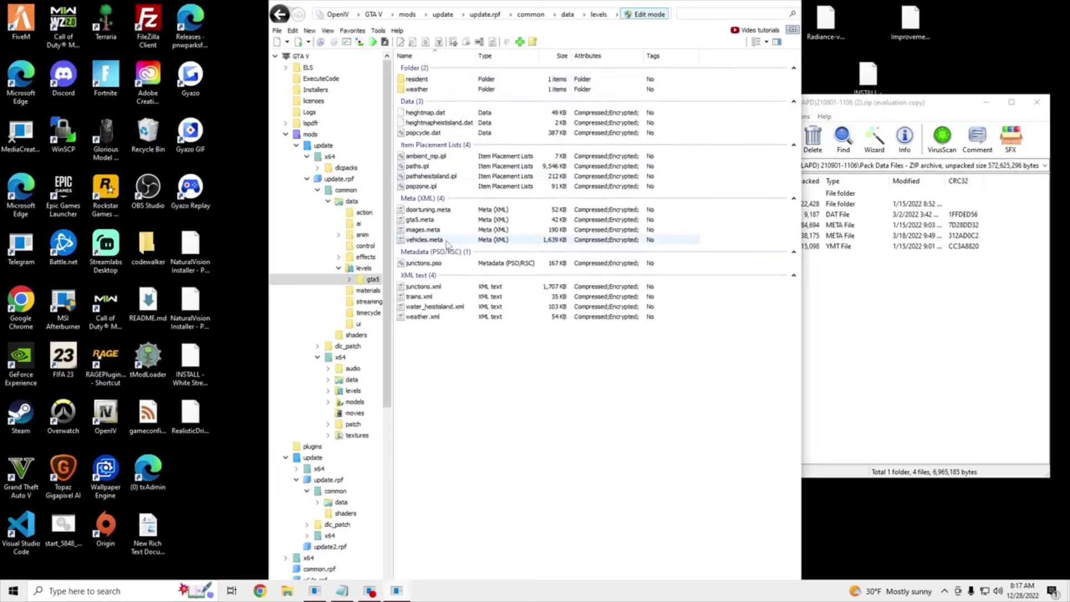
# Replace the existing vehicles.meta with the Mega-Pack's 1,640 KB version.
pyautogui.click(937, 310)
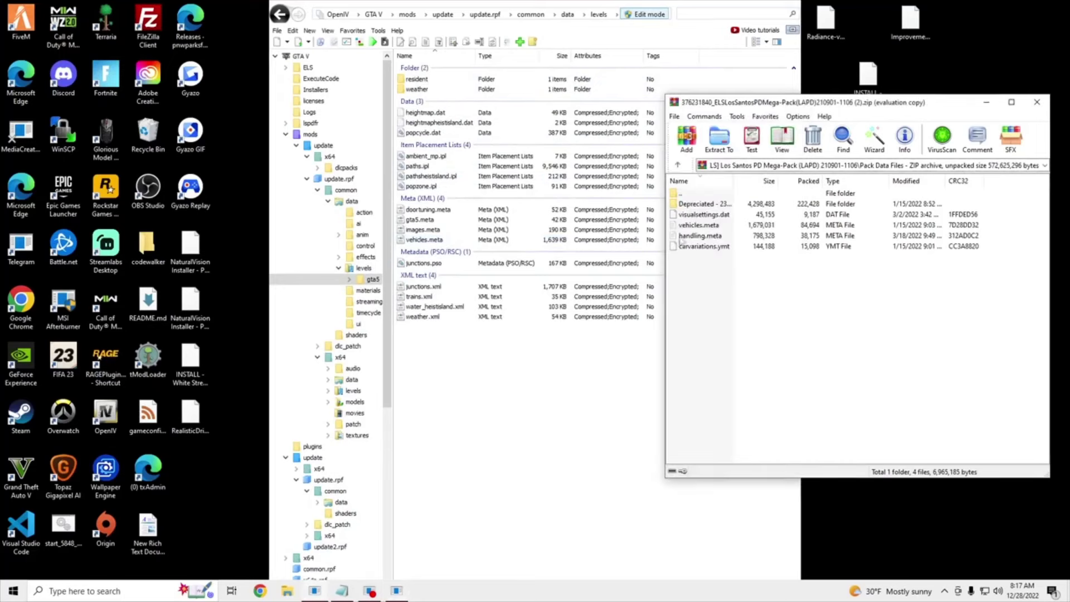
pyautogui.moveTo(749, 228); pyautogui.dragTo(467, 242)
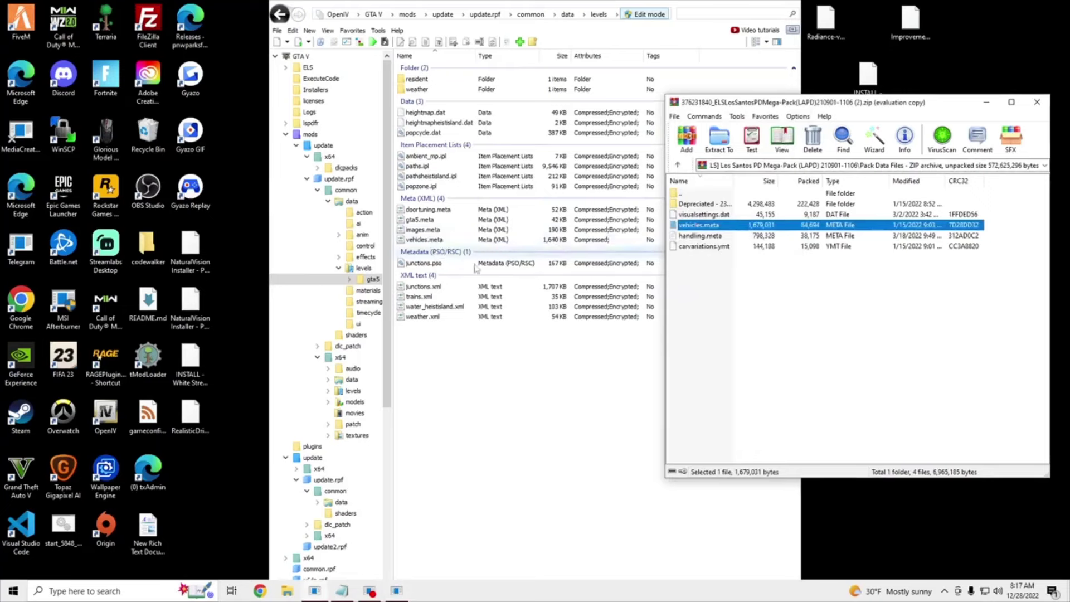
pyautogui.click(457, 383)
pyautogui.click(884, 308)
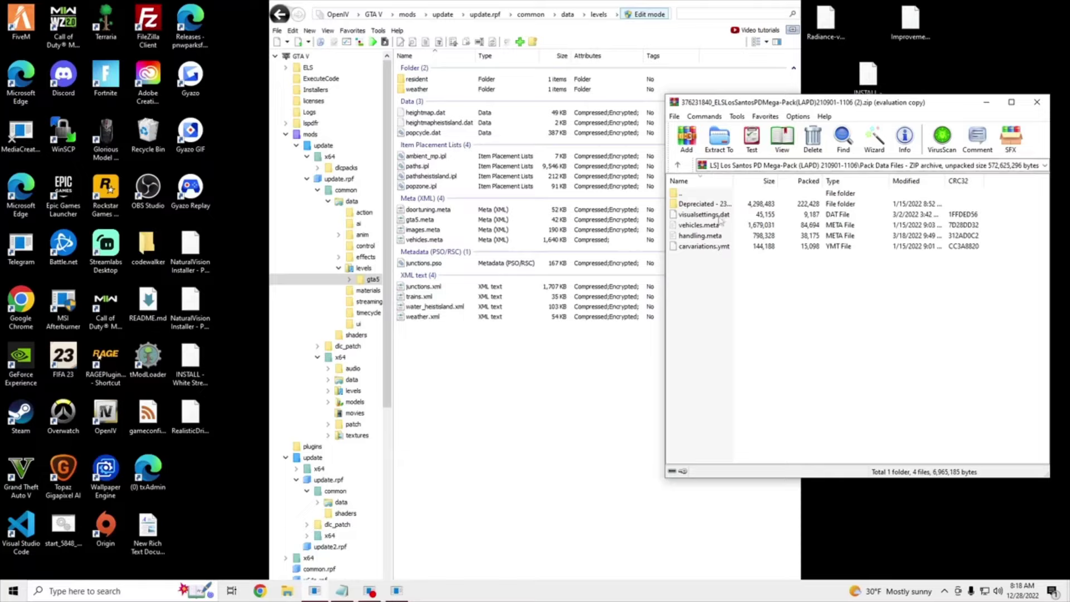
# Go up from Pack Data Files to the Mega-Pack archive's root, showing Vehicle Files, Optionals, lapdaddon and ELS.
pyautogui.click(697, 193)
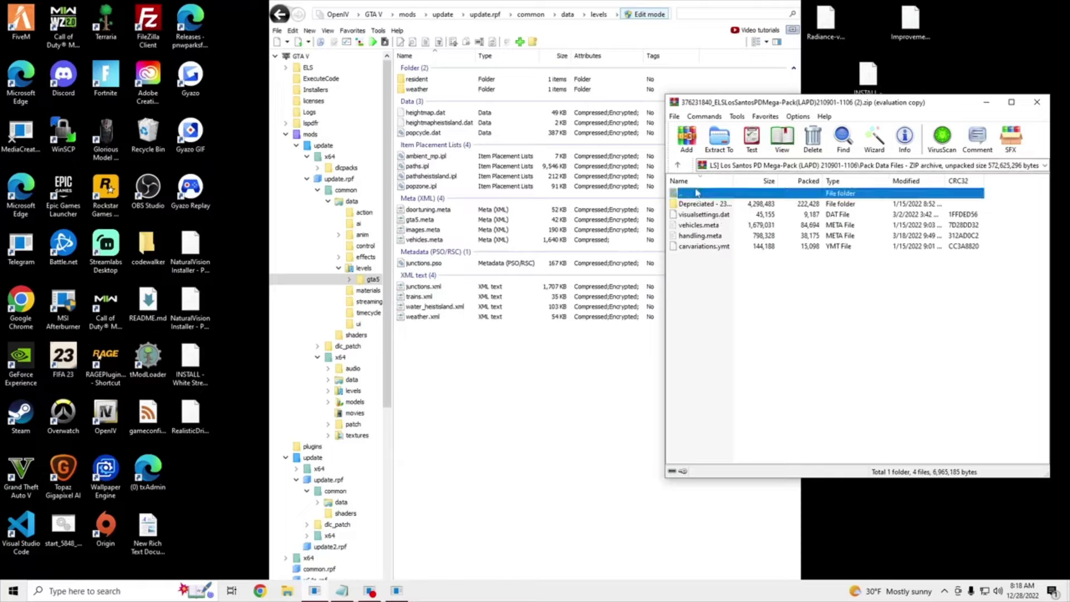
pyautogui.doubleClick(697, 193)
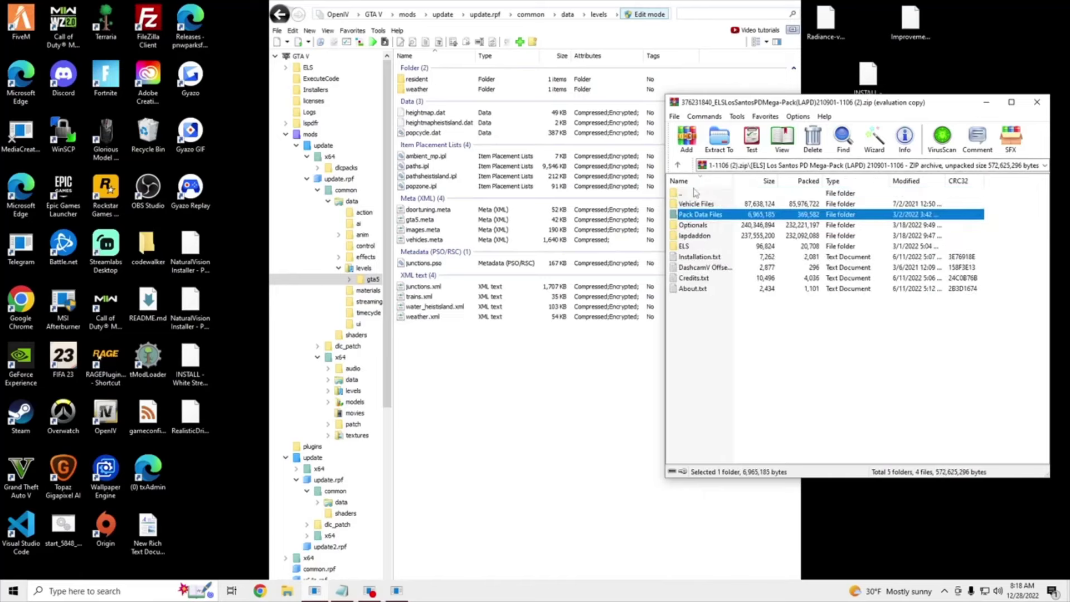
pyautogui.click(748, 324)
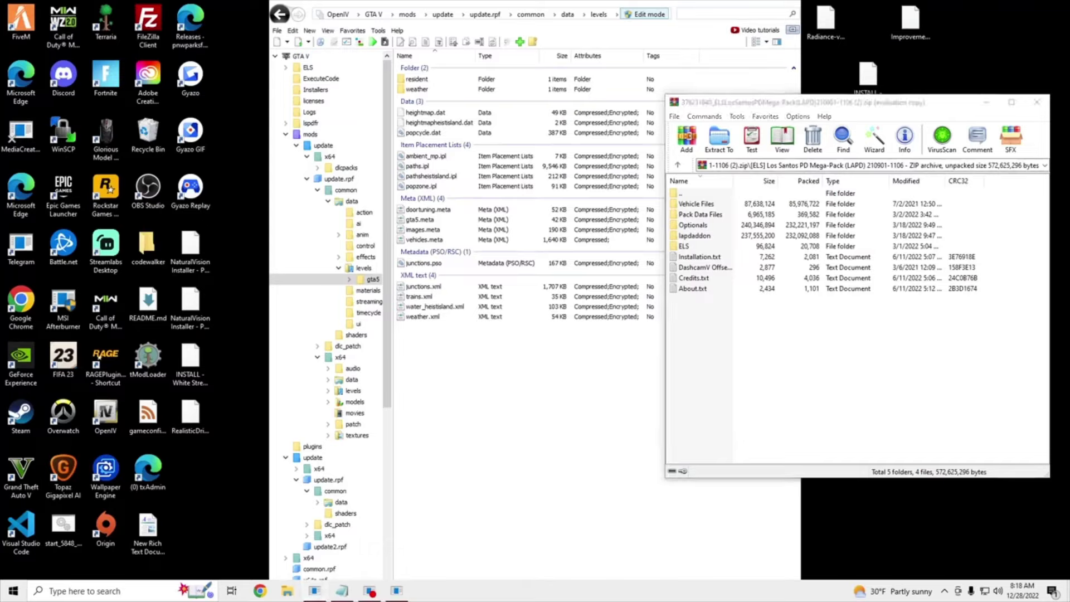
pyautogui.click(825, 25)
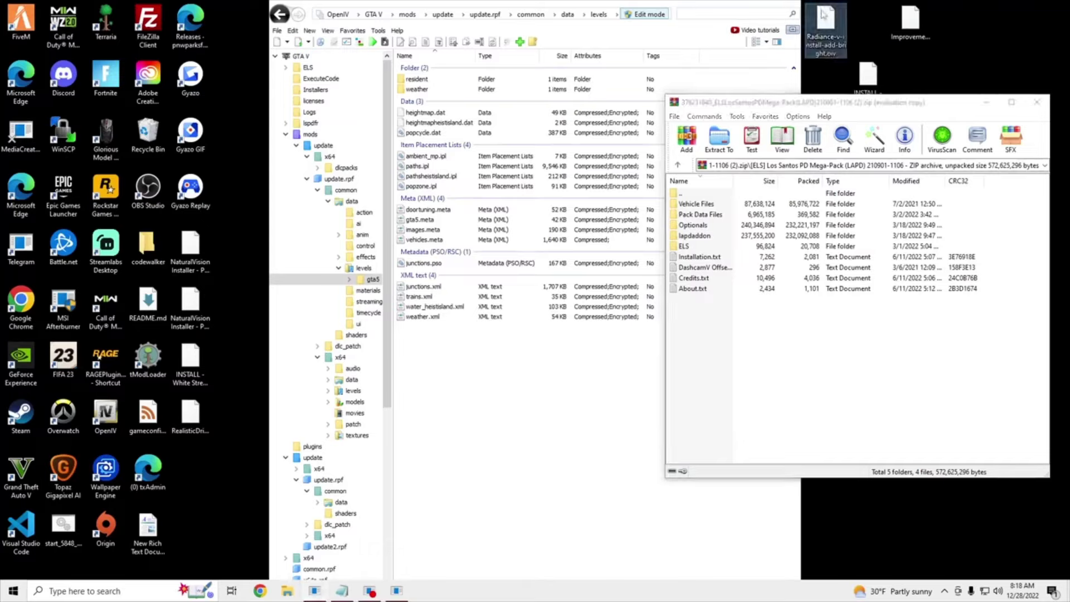
# Close OpenIV and open Grand Theft Auto V\ELS\pack_default in File Explorer.
pyautogui.rightClick(394, 592)
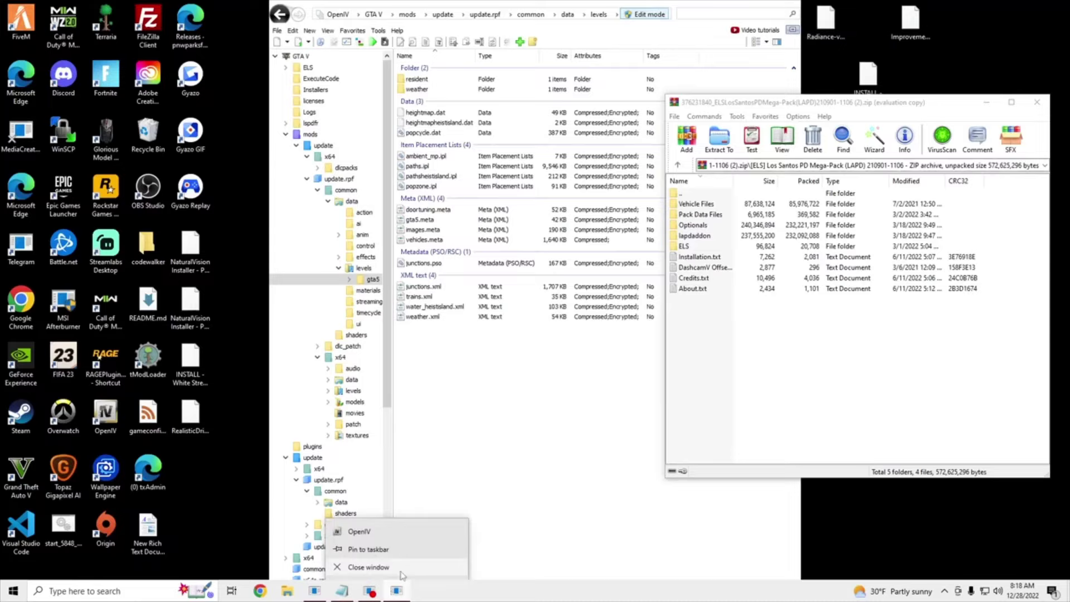
pyautogui.click(402, 567)
pyautogui.click(300, 586)
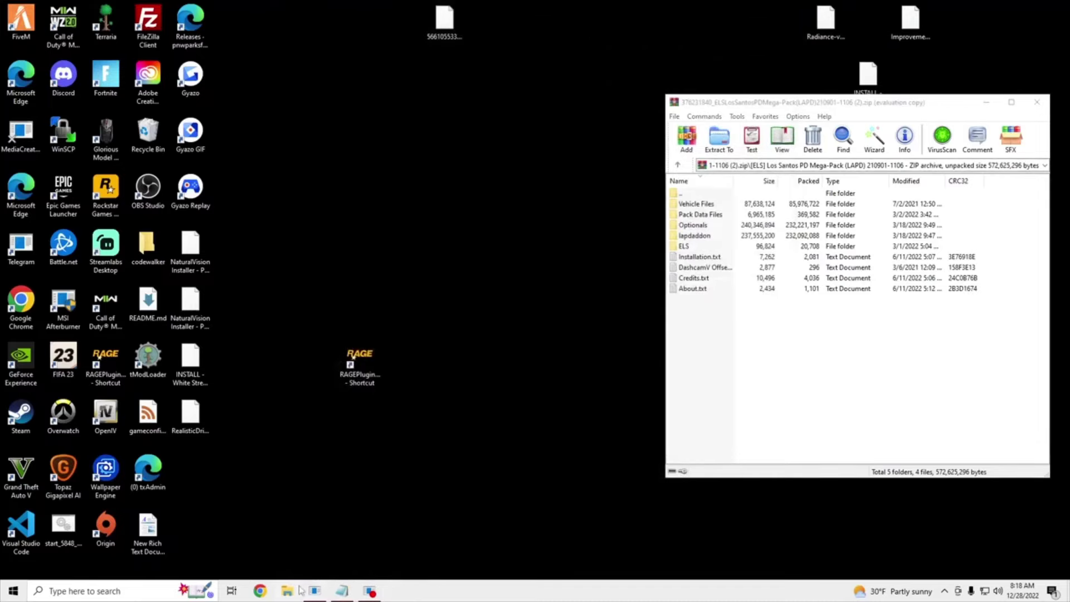
pyautogui.click(89, 183)
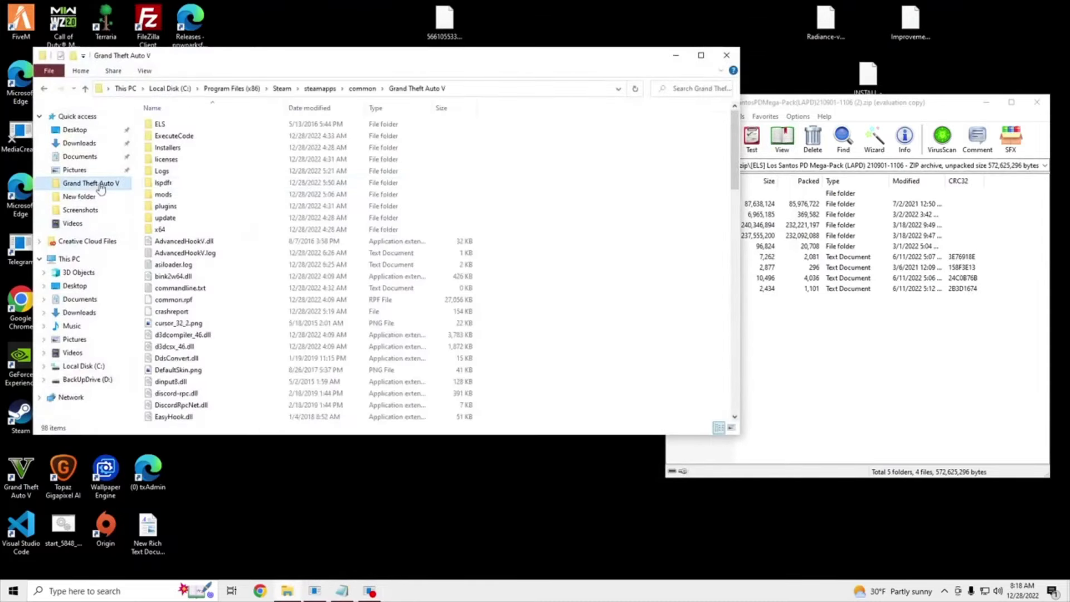
pyautogui.doubleClick(228, 125)
pyautogui.doubleClick(231, 127)
# Replace the 13 old joco XML files with the archive's 18 police and fbi ELS XMLs.
pyautogui.moveTo(284, 375); pyautogui.dragTo(219, 161)
pyautogui.rightClick(219, 161)
pyautogui.click(315, 325)
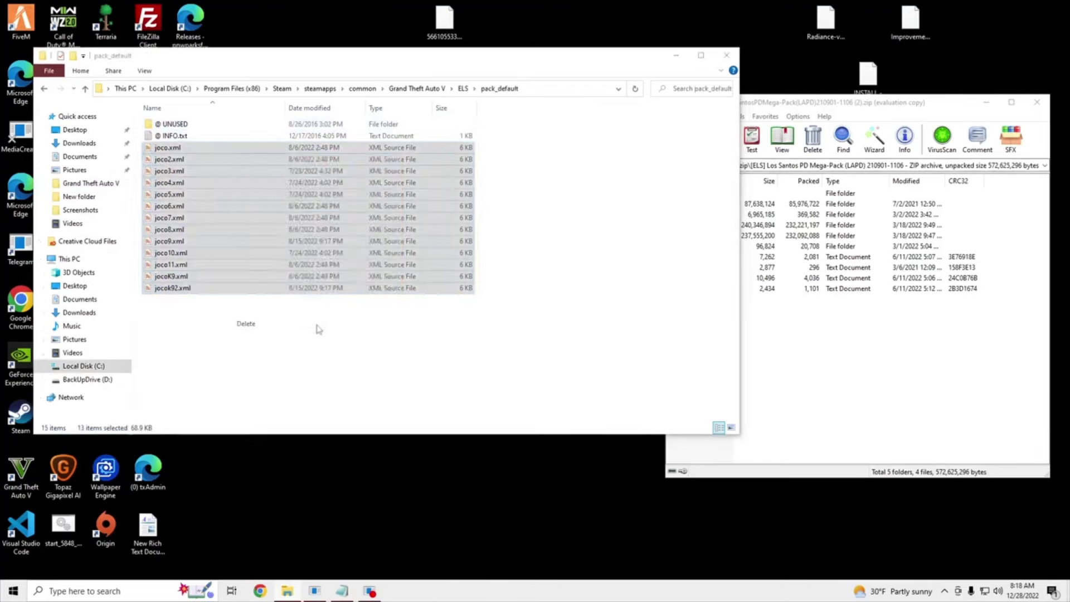
pyautogui.click(829, 355)
pyautogui.doubleClick(723, 247)
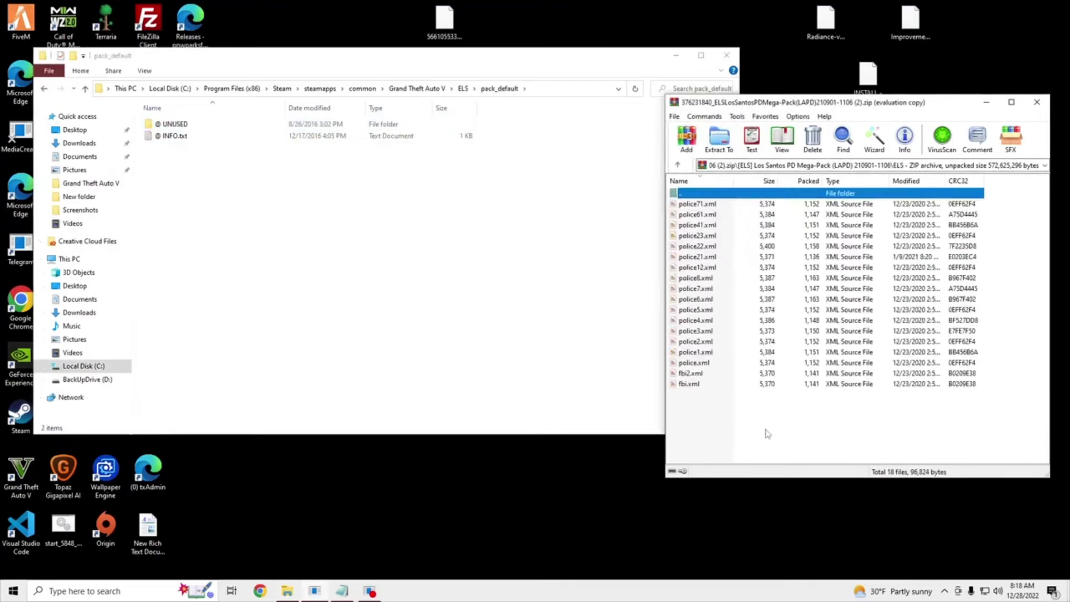
pyautogui.moveTo(768, 434); pyautogui.dragTo(404, 369)
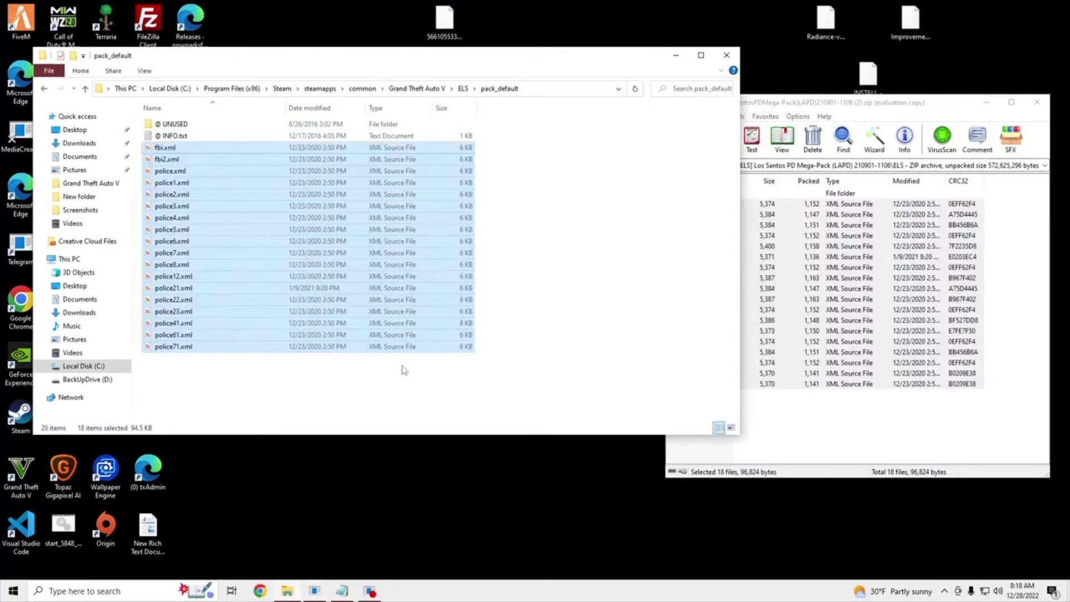
pyautogui.click(404, 369)
# Close the WinRAR archive and return to the Grand Theft Auto V folder.
pyautogui.click(908, 459)
pyautogui.click(602, 312)
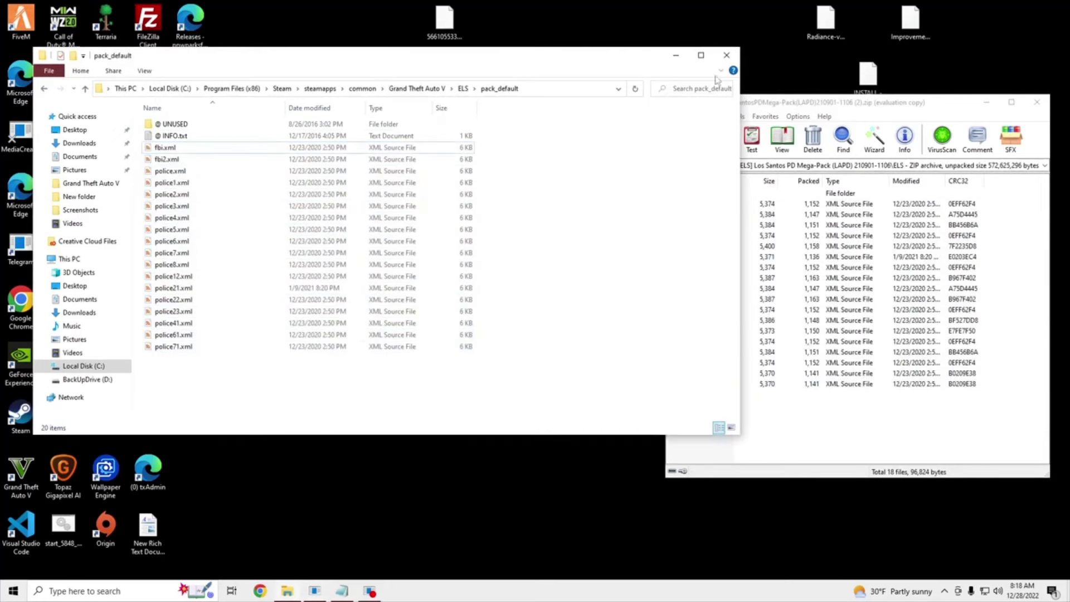
pyautogui.moveTo(867, 109); pyautogui.dragTo(607, 93)
pyautogui.click(781, 88)
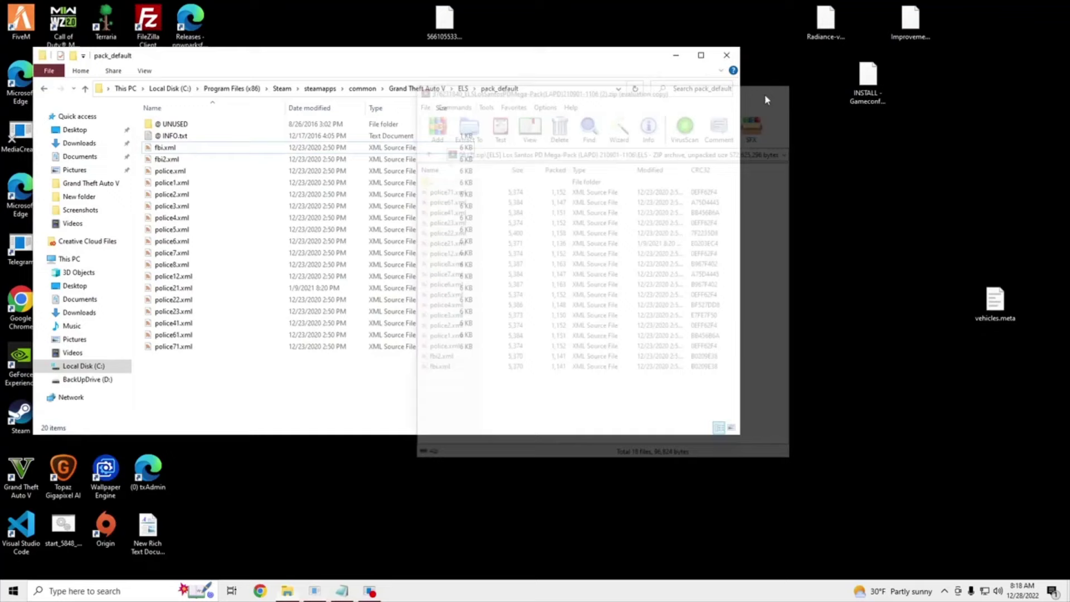
pyautogui.click(417, 88)
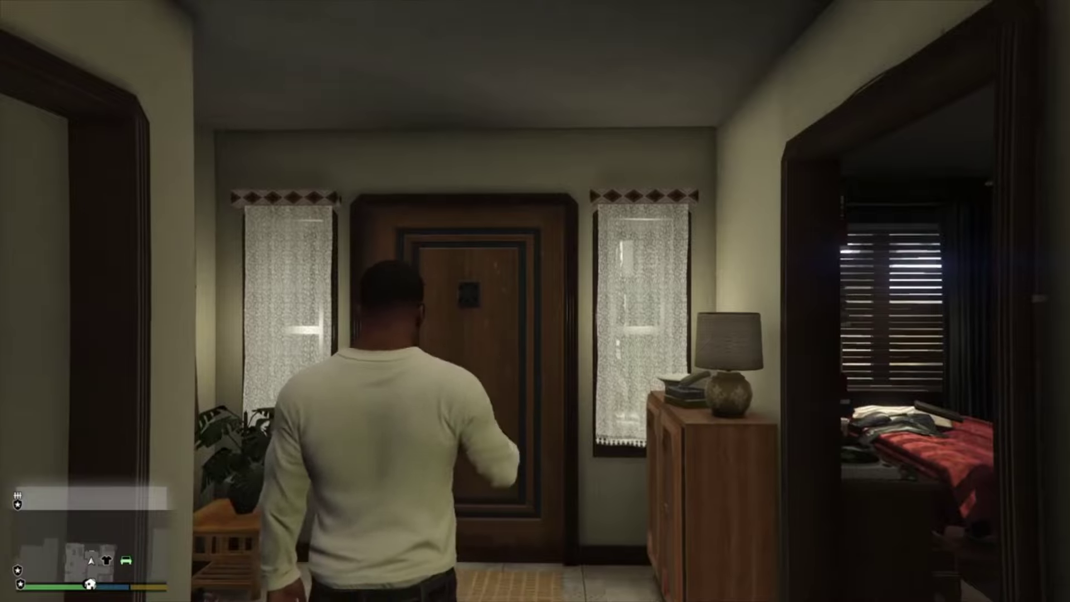
# Walk outside to the sidewalk and open the trainer's vehicle spawn menu with F4.
pyautogui.press('w')
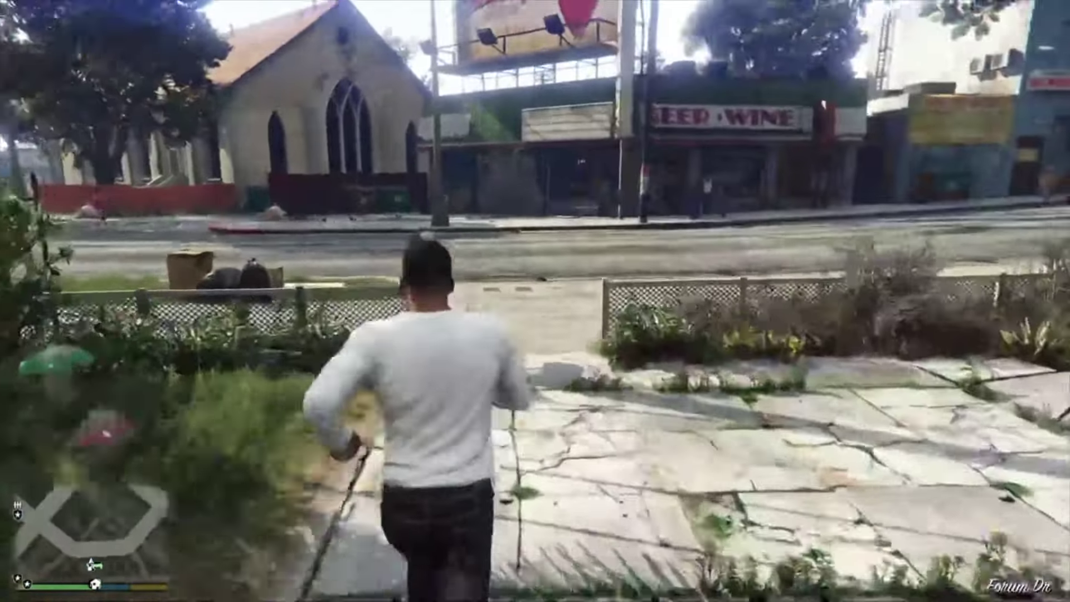
pyautogui.press('a')
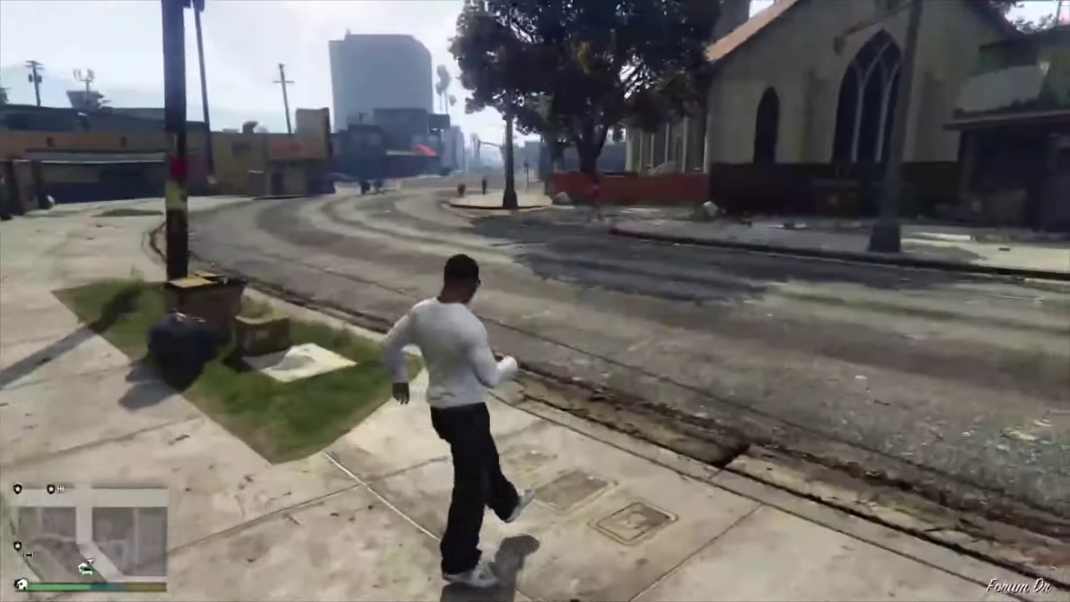
pyautogui.press('F4')
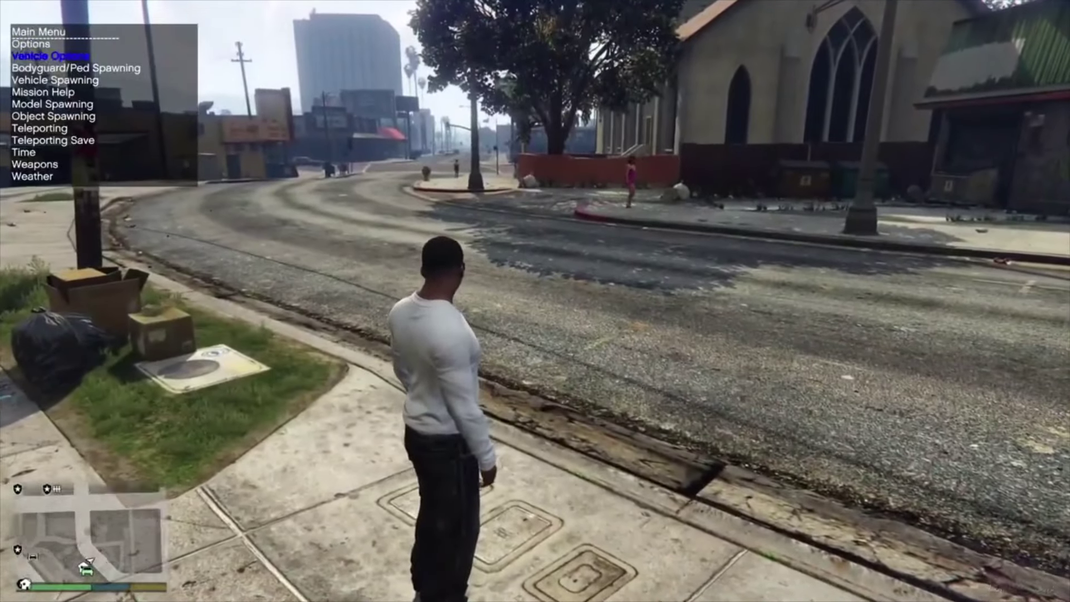
pyautogui.press('Down')
pyautogui.press('Down')
pyautogui.press('Return')
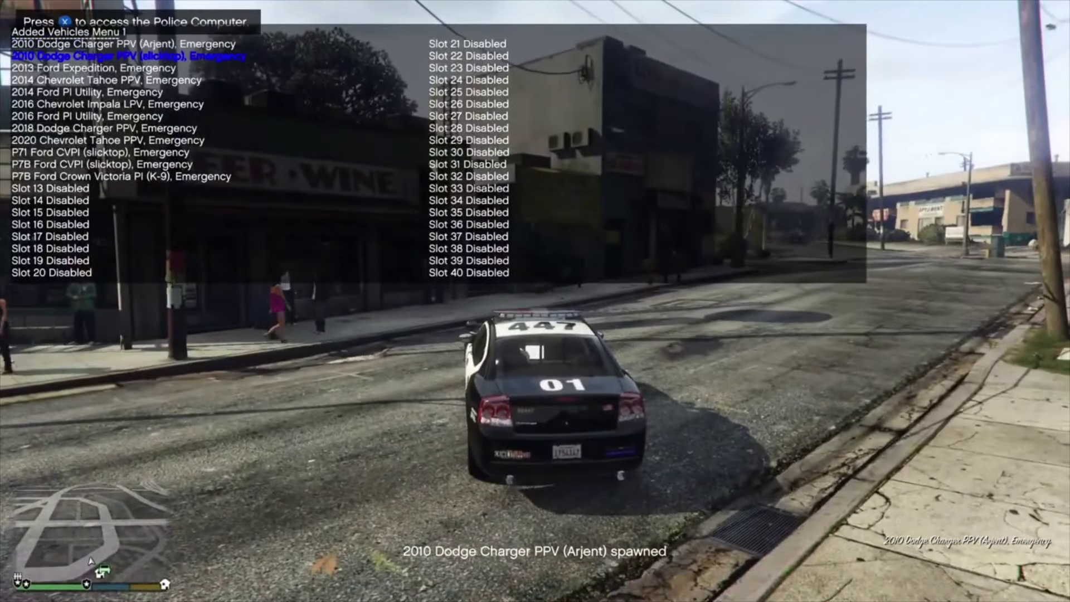
# Spawn the 2010 Charger slicktop, 2013 Expedition, 2014 Tahoe, 2014 PI Utility, 2016 Impala and 2016 PI Utility.
pyautogui.press('Return')
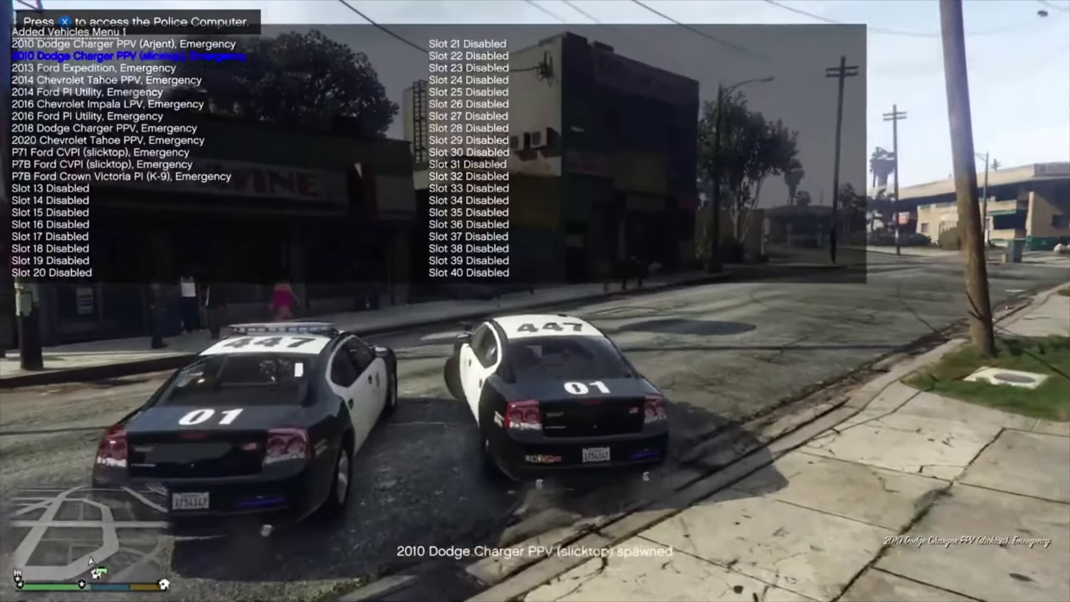
pyautogui.press('Down')
pyautogui.press('Return')
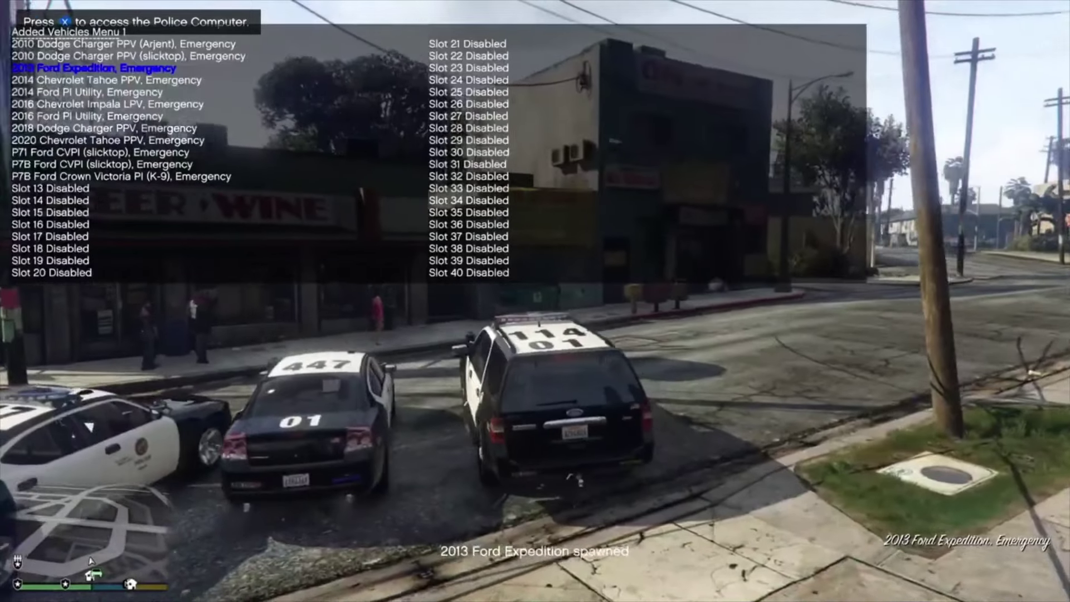
pyautogui.press('Down')
pyautogui.press('Return')
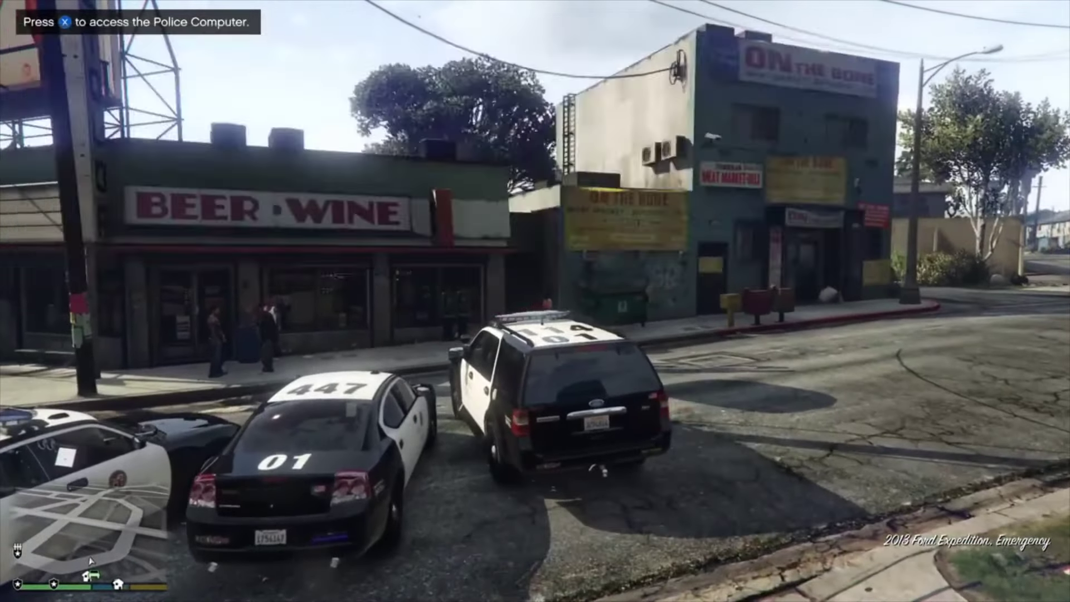
pyautogui.press('Down')
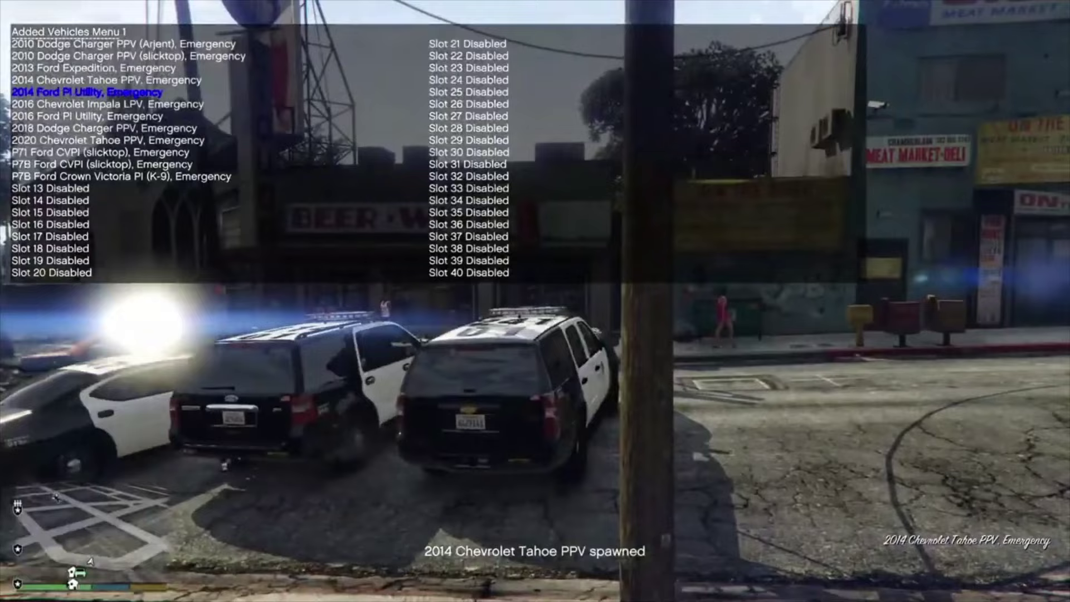
pyautogui.press('Return')
pyautogui.press('Down')
pyautogui.press('Down')
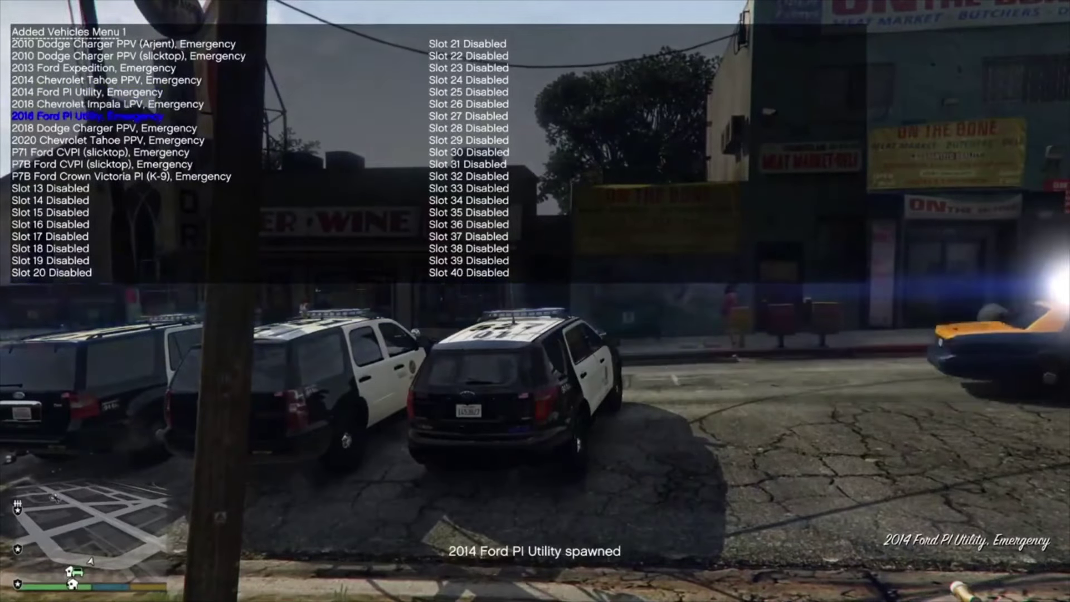
pyautogui.press('Up')
pyautogui.press('Return')
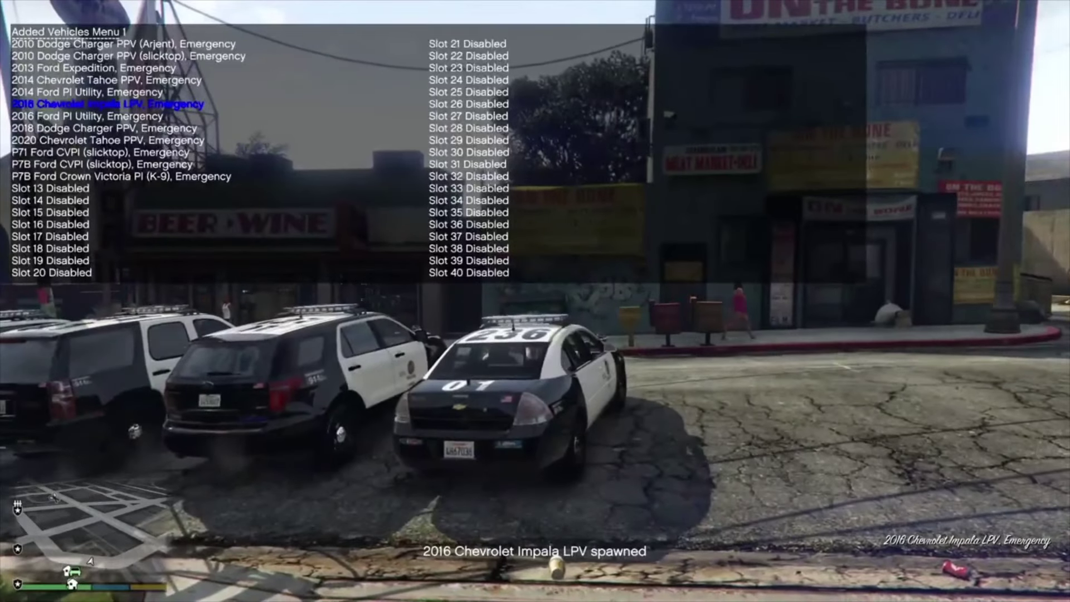
pyautogui.press('Down')
pyautogui.press('Return')
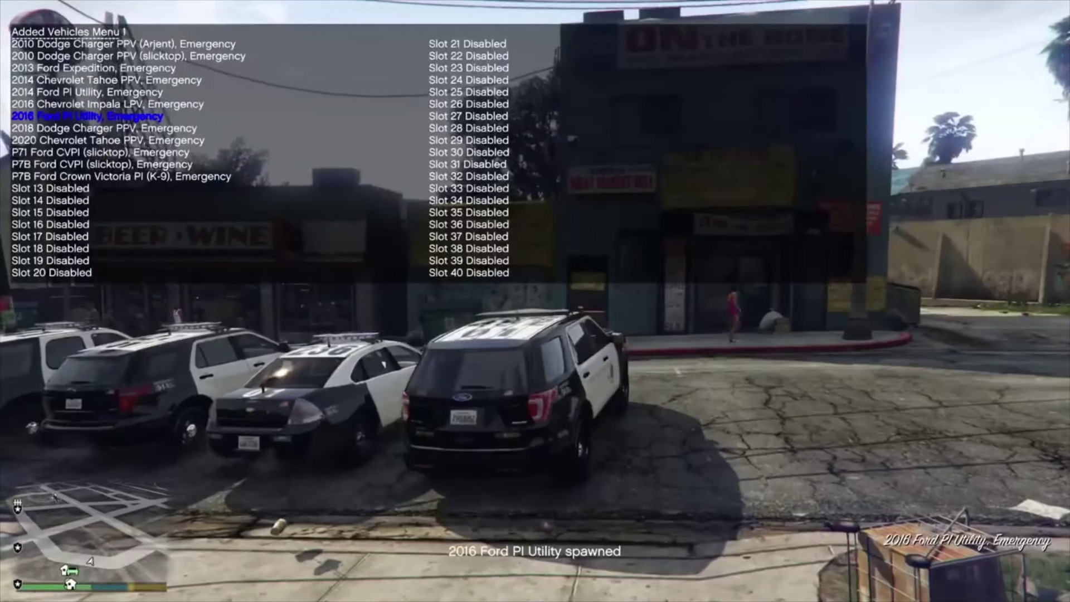
# Spawn the 2018 Charger, 2020 Tahoe, P71 and P7B CVPI slicktops and K-9 Crown Victoria, then close the menu.
pyautogui.press('Down')
pyautogui.press('Return')
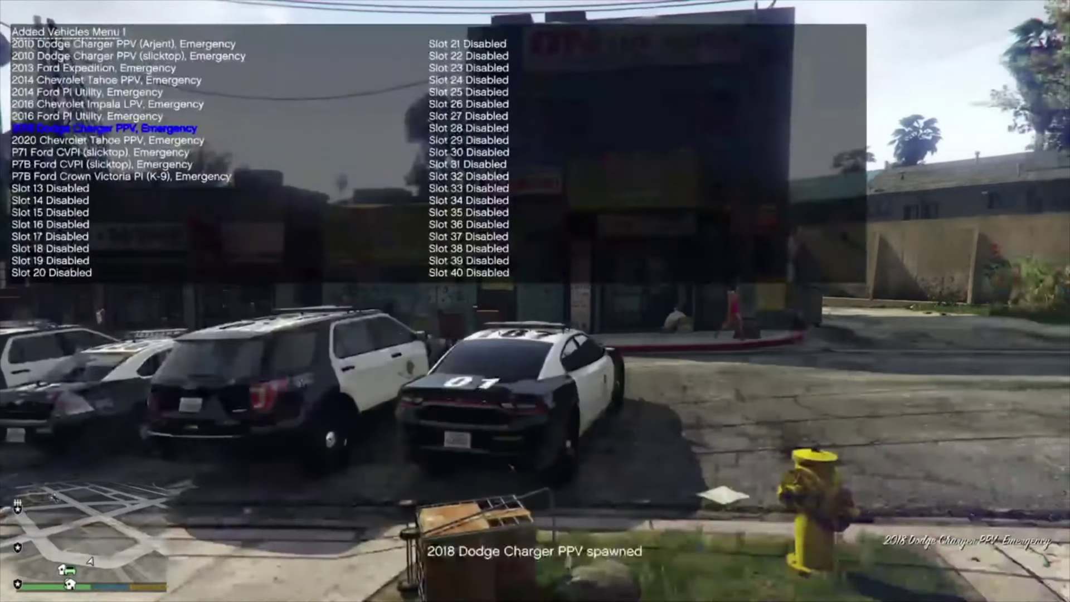
pyautogui.press('Down')
pyautogui.press('Down')
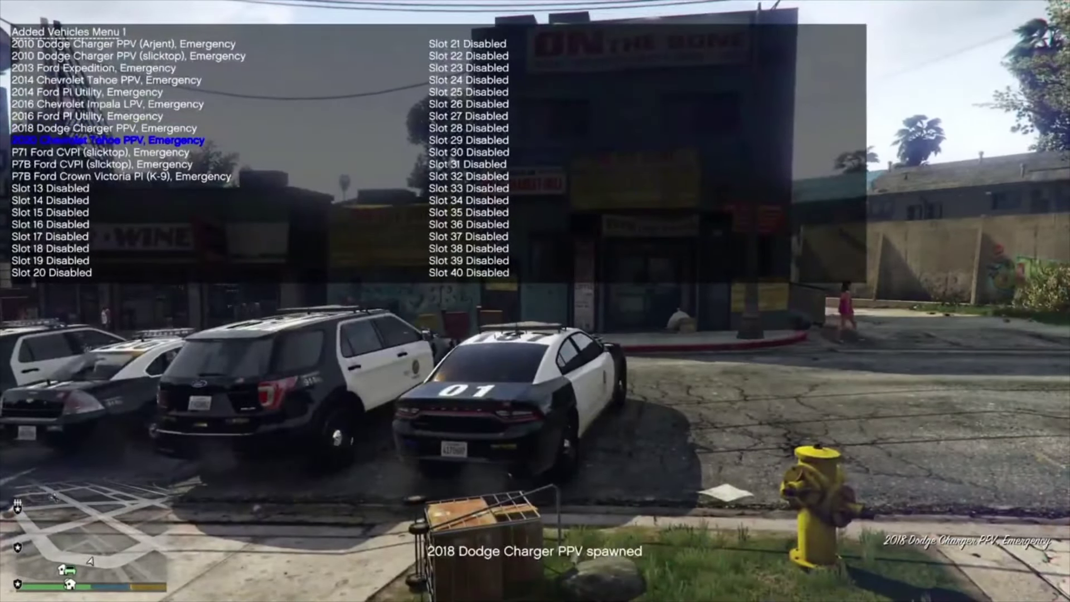
pyautogui.press('BackSpace')
pyautogui.press('F5')
pyautogui.press('Up')
pyautogui.press('Return')
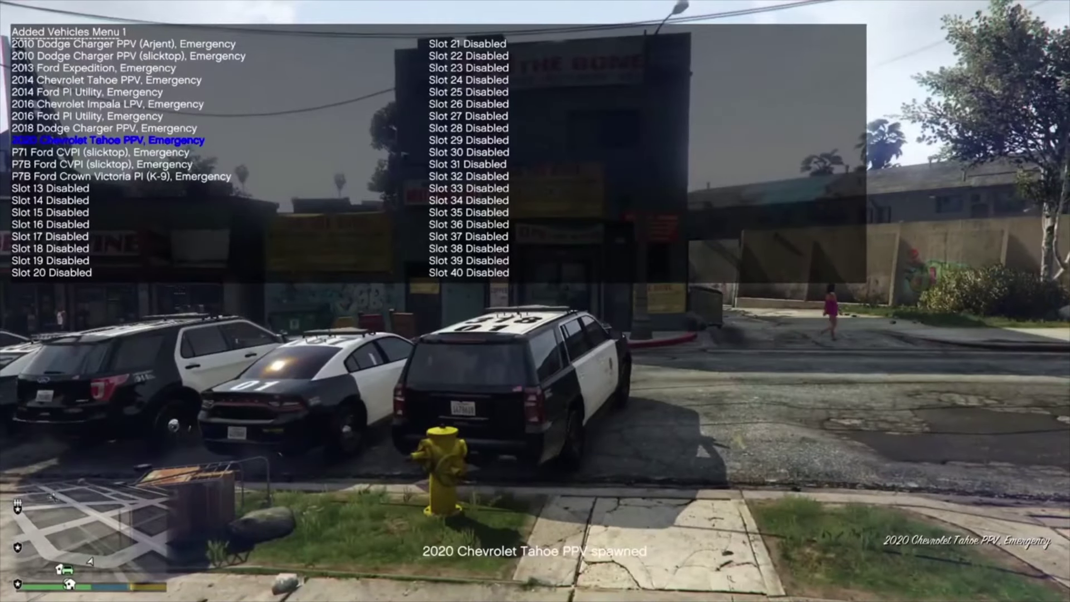
pyautogui.press('Return')
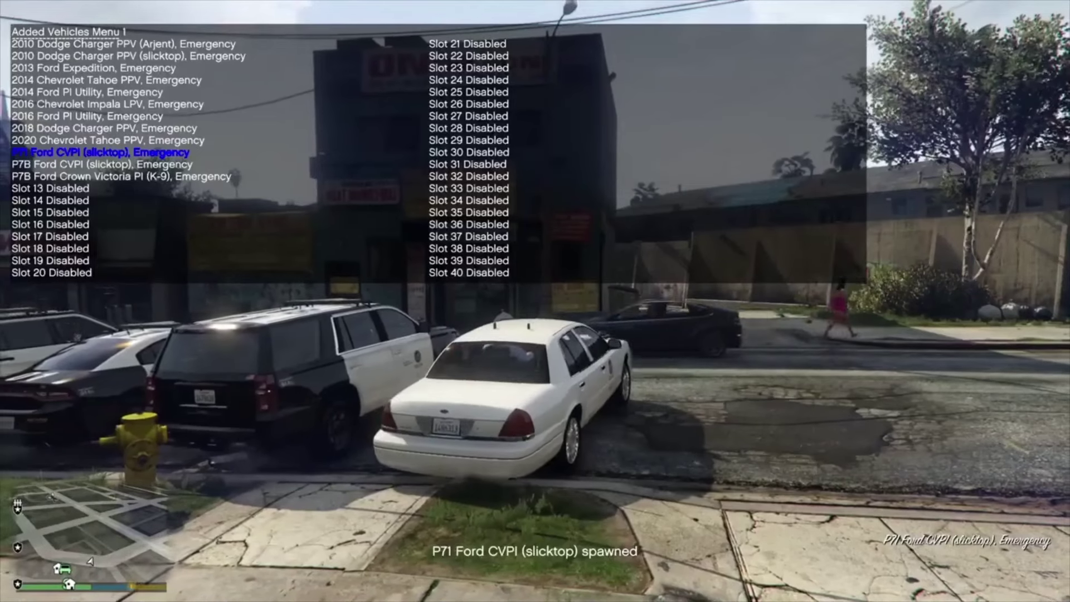
pyautogui.press('Down')
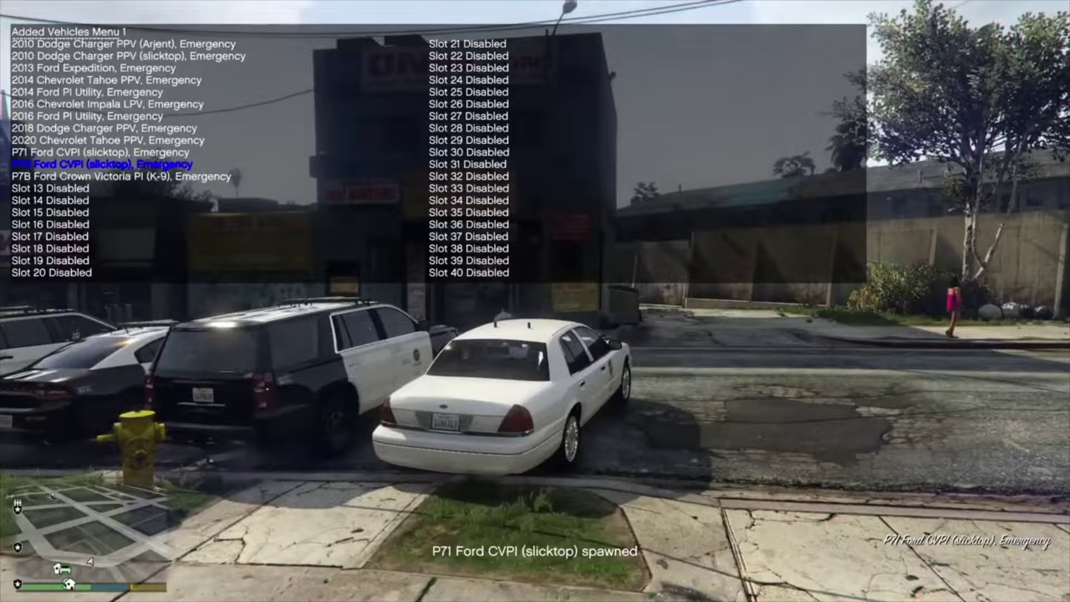
pyautogui.press('Return')
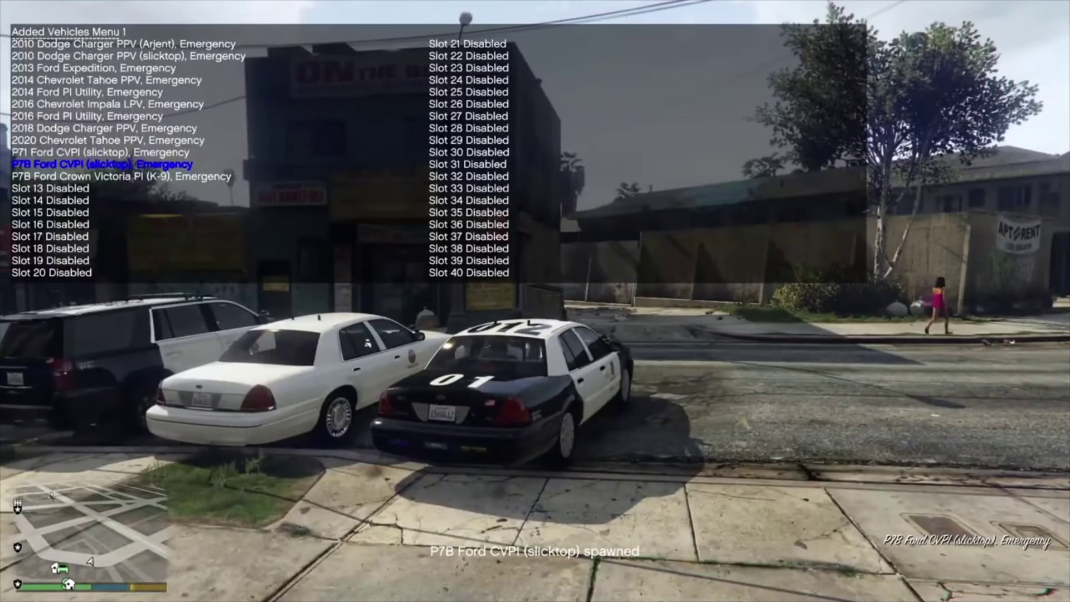
pyautogui.press('Down')
pyautogui.press('Return')
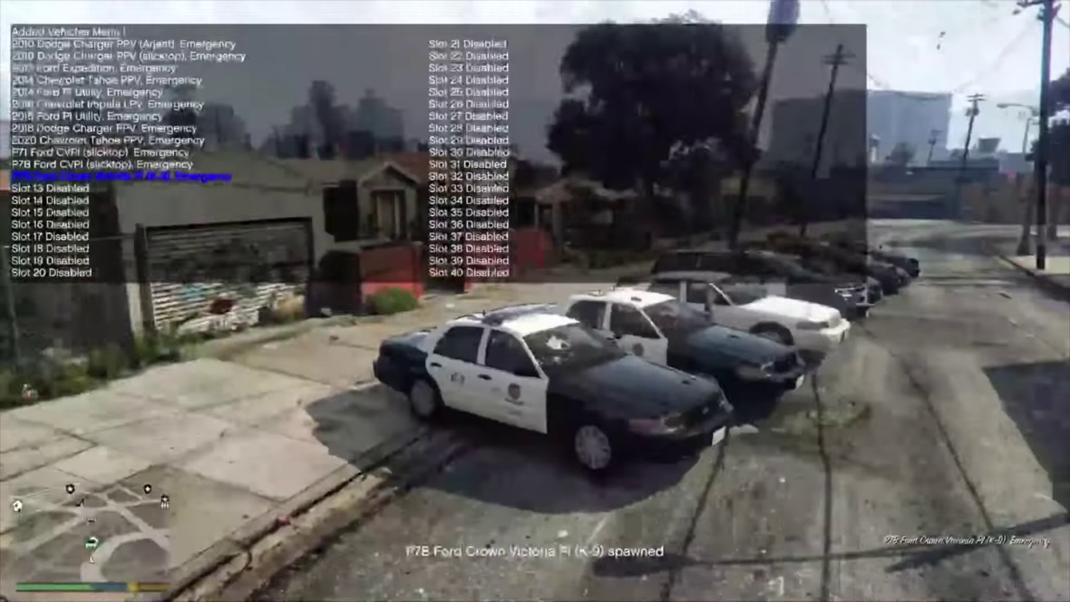
pyautogui.press('BackSpace')
pyautogui.press('BackSpace')
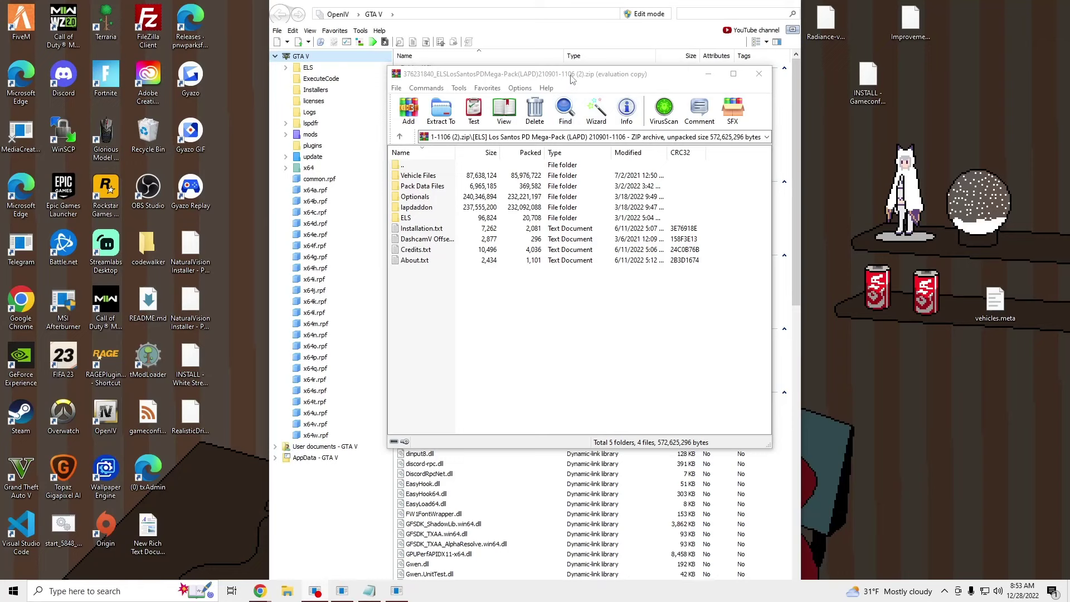
# Turn on OpenIV's edit mode, confirming the warning, with the Mega-Pack archive window placed beside it.
pyautogui.moveTo(571, 78); pyautogui.dragTo(586, 86)
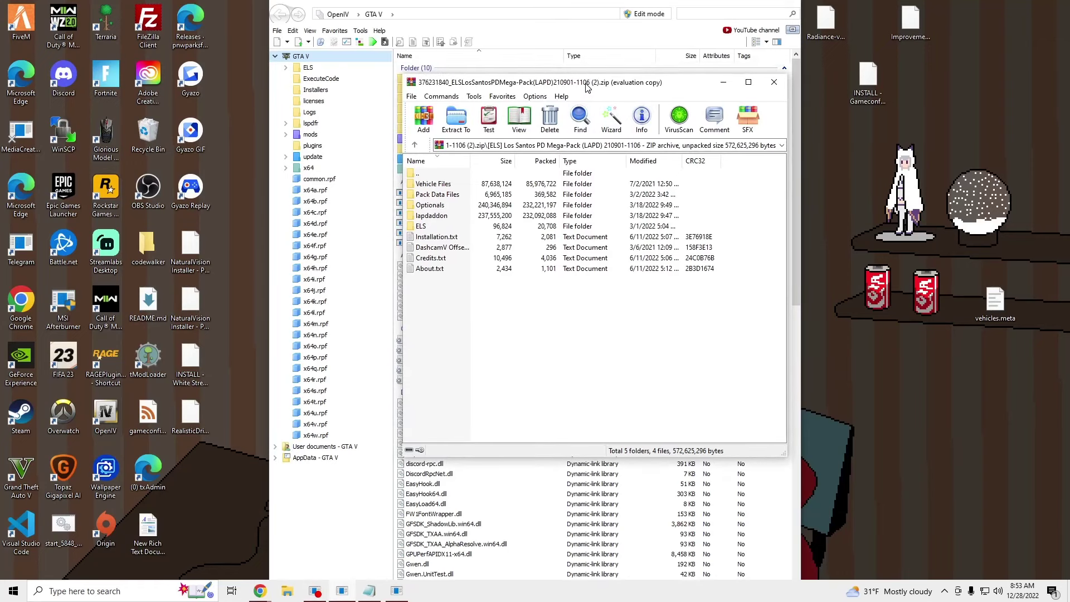
pyautogui.moveTo(586, 86); pyautogui.dragTo(546, 97)
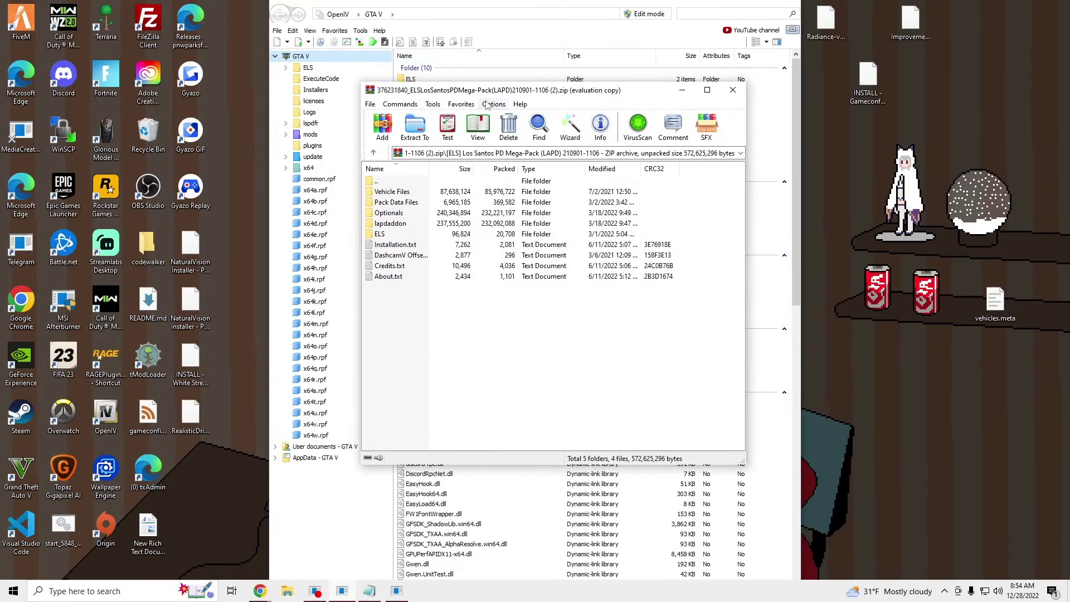
pyautogui.click(647, 14)
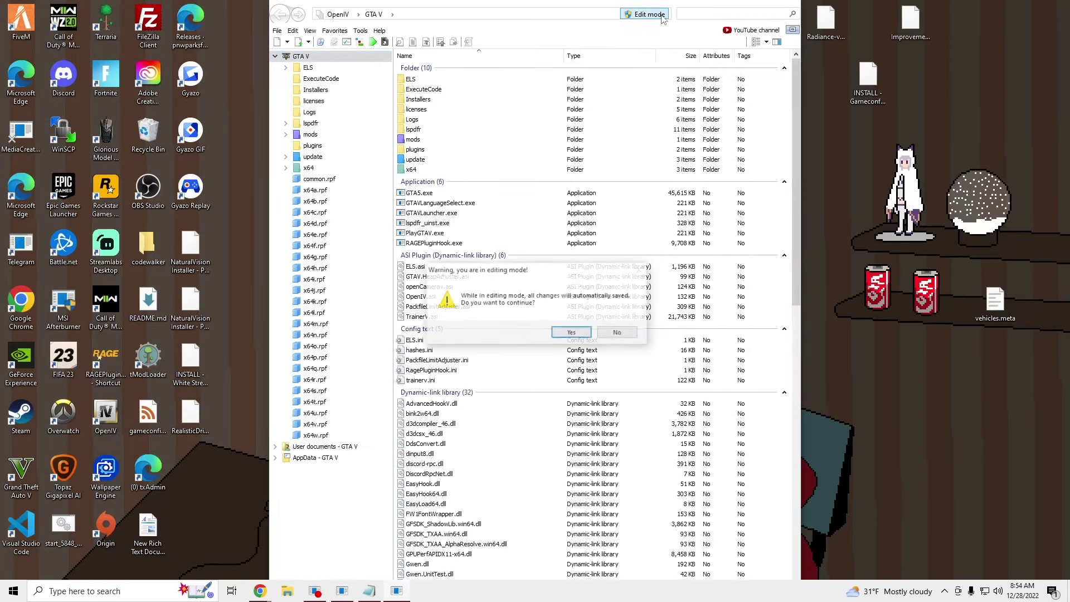
pyautogui.click(572, 332)
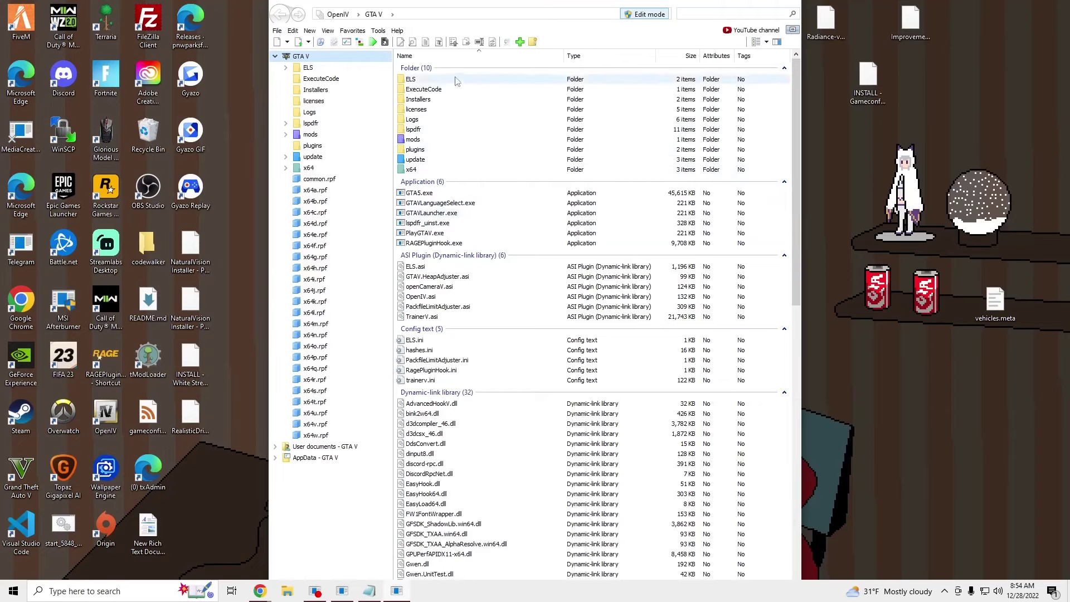
pyautogui.click(347, 592)
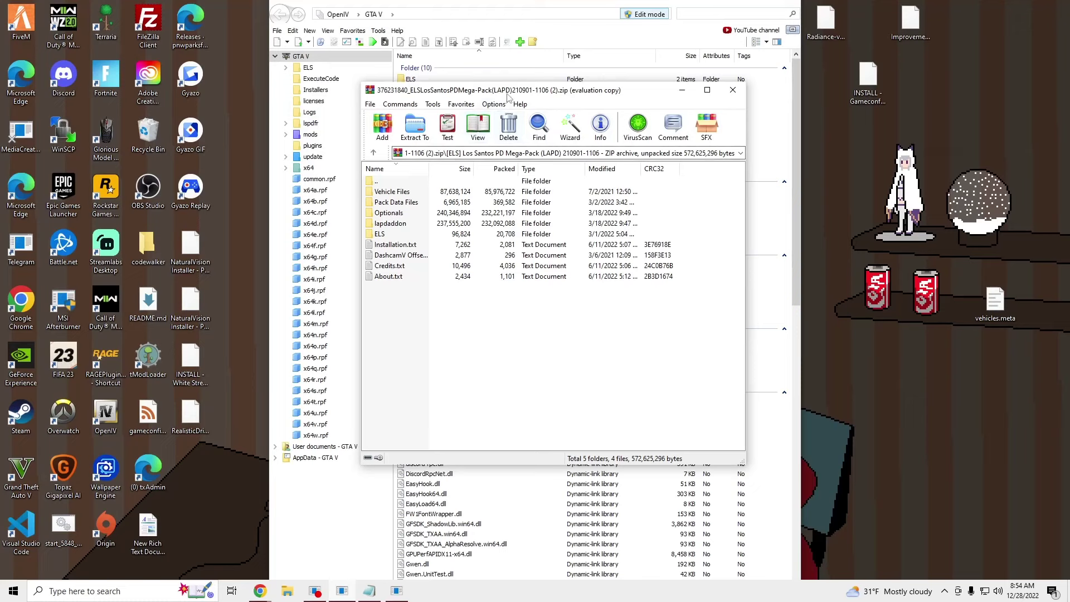
pyautogui.moveTo(507, 98); pyautogui.dragTo(761, 119)
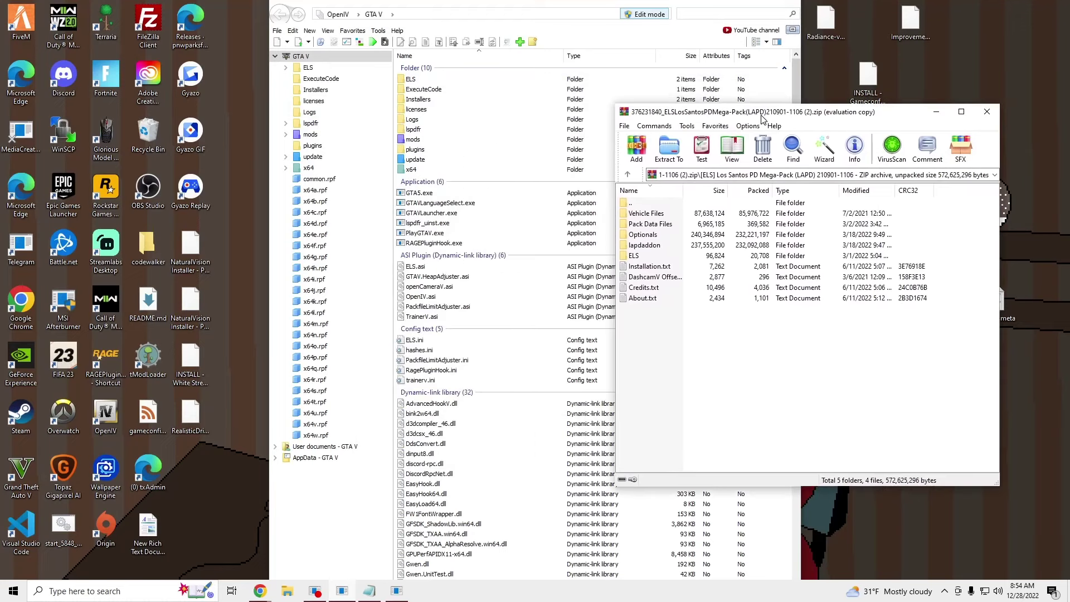
# Open the archive's Vehicle Files folder, then copy update\x64\dlcpacks\patchday22ng\dlc.rpf to the mods folder.
pyautogui.doubleClick(676, 215)
pyautogui.moveTo(701, 122); pyautogui.dragTo(762, 127)
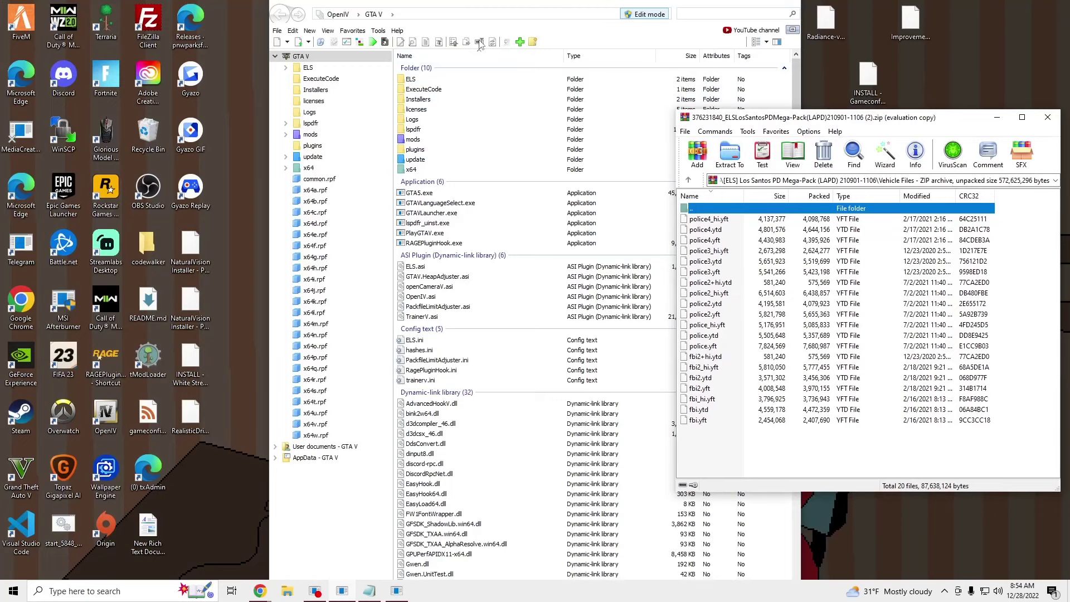
pyautogui.doubleClick(455, 160)
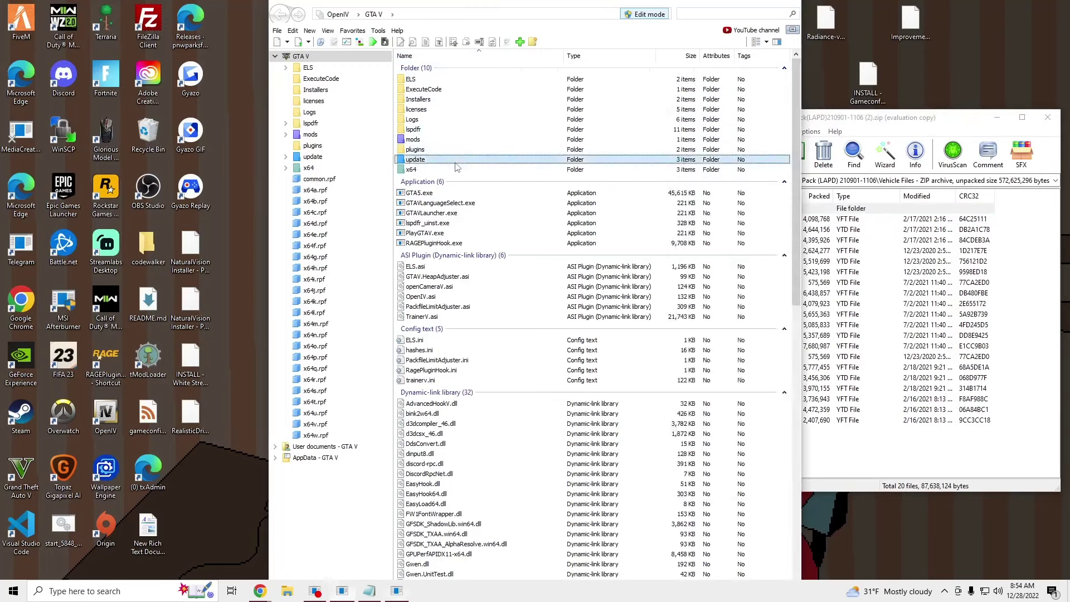
pyautogui.doubleClick(424, 79)
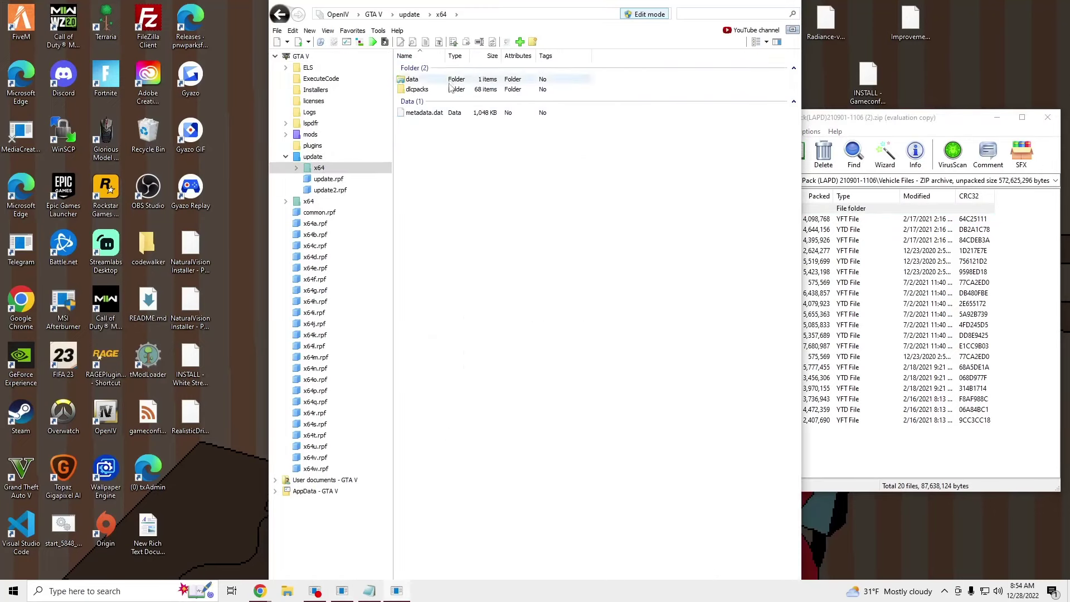
pyautogui.click(455, 89)
pyautogui.doubleClick(455, 89)
pyautogui.scroll(-9, 462, 273)
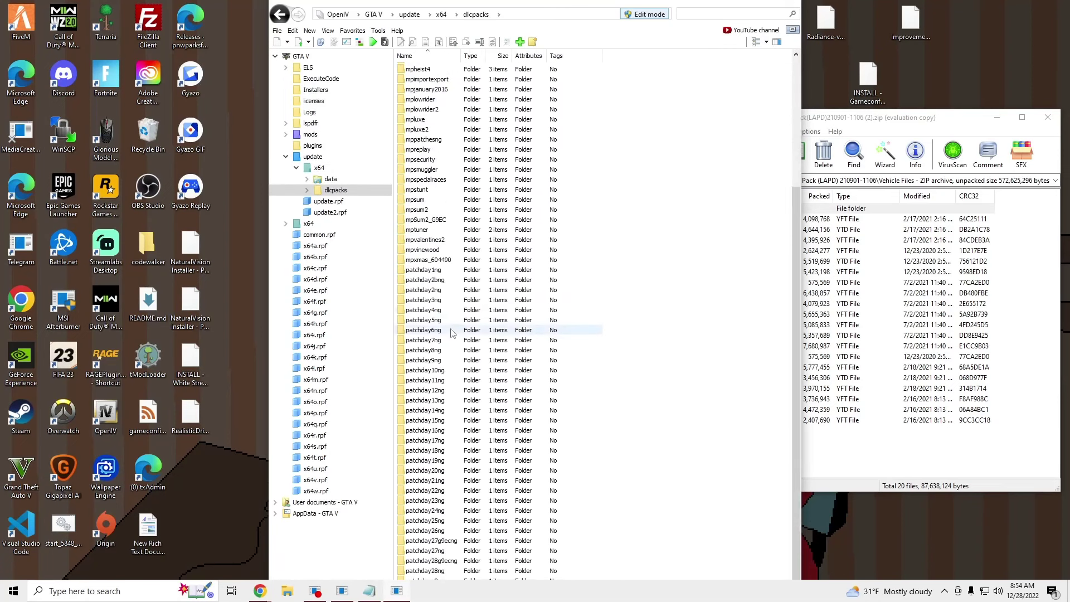
pyautogui.doubleClick(469, 491)
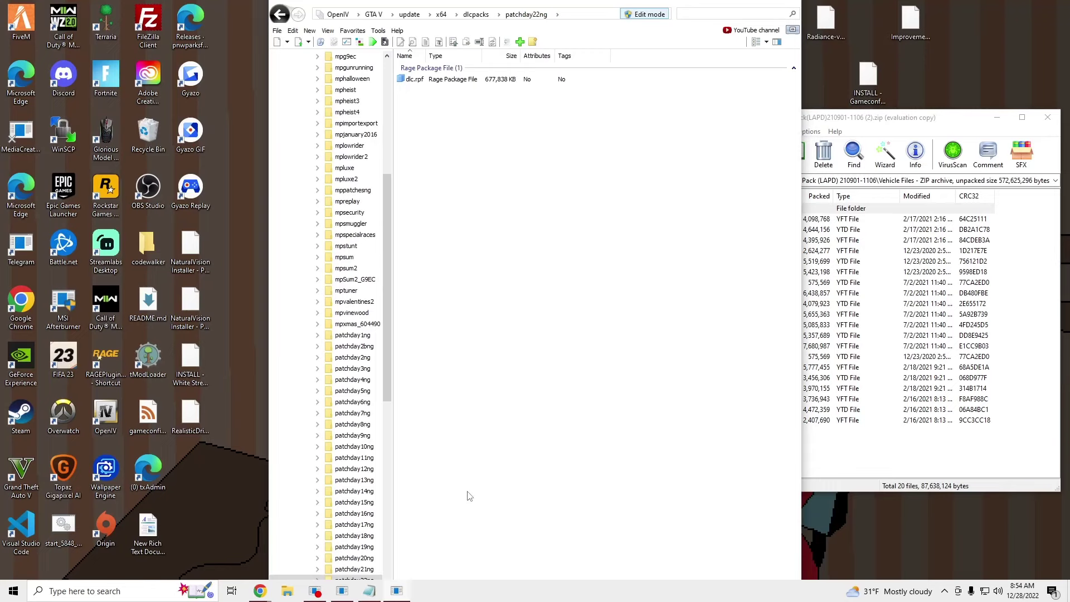
pyautogui.doubleClick(444, 79)
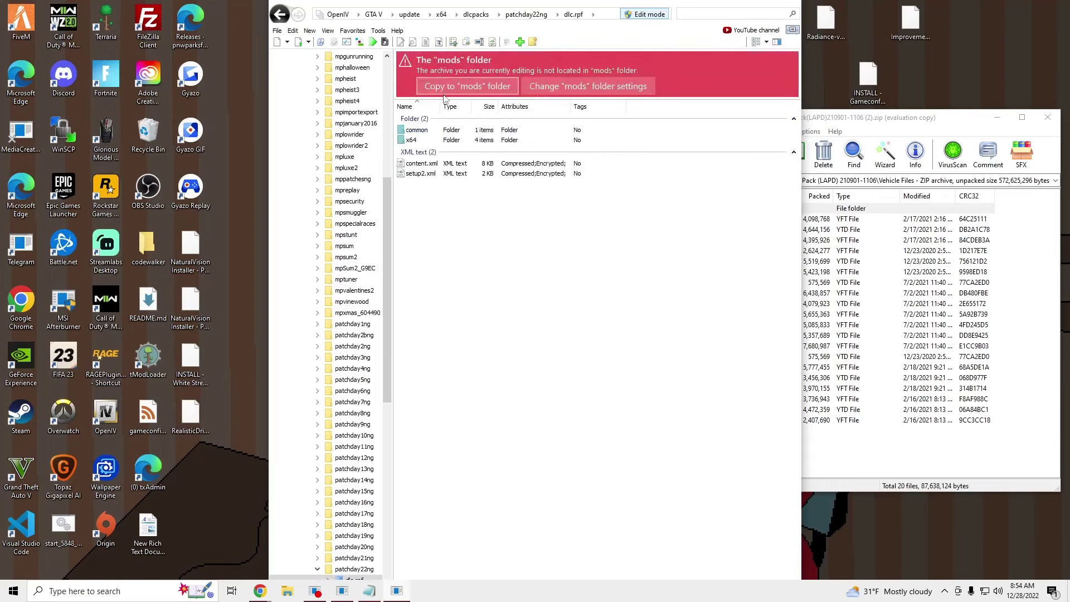
pyautogui.click(442, 89)
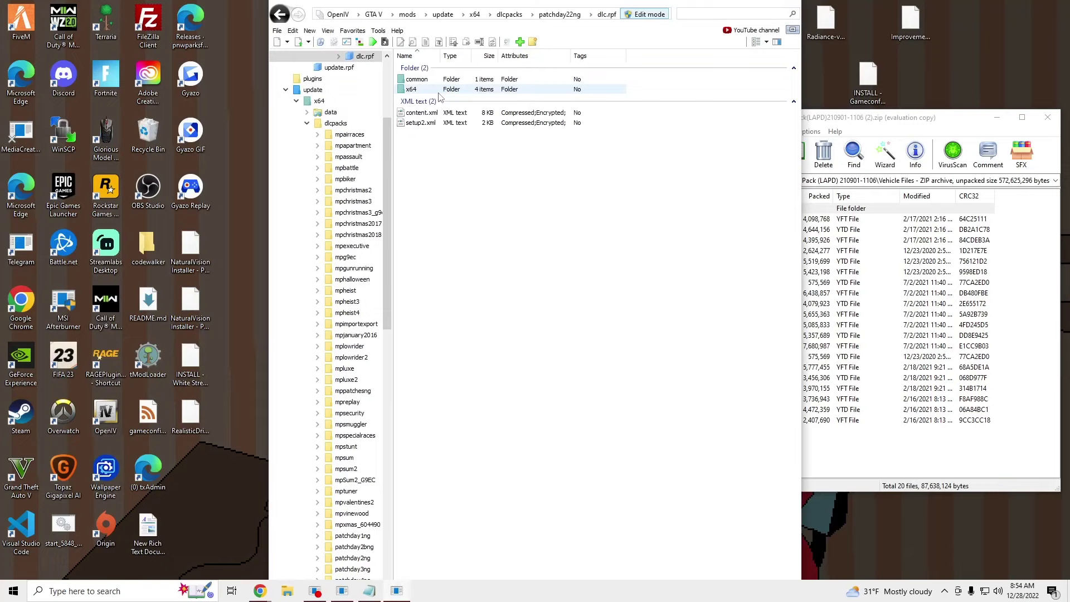
# Open vehicles.rpf inside the mods patchday22ng dlc.rpf and drag in the 20 police vehicle files.
pyautogui.doubleClick(443, 90)
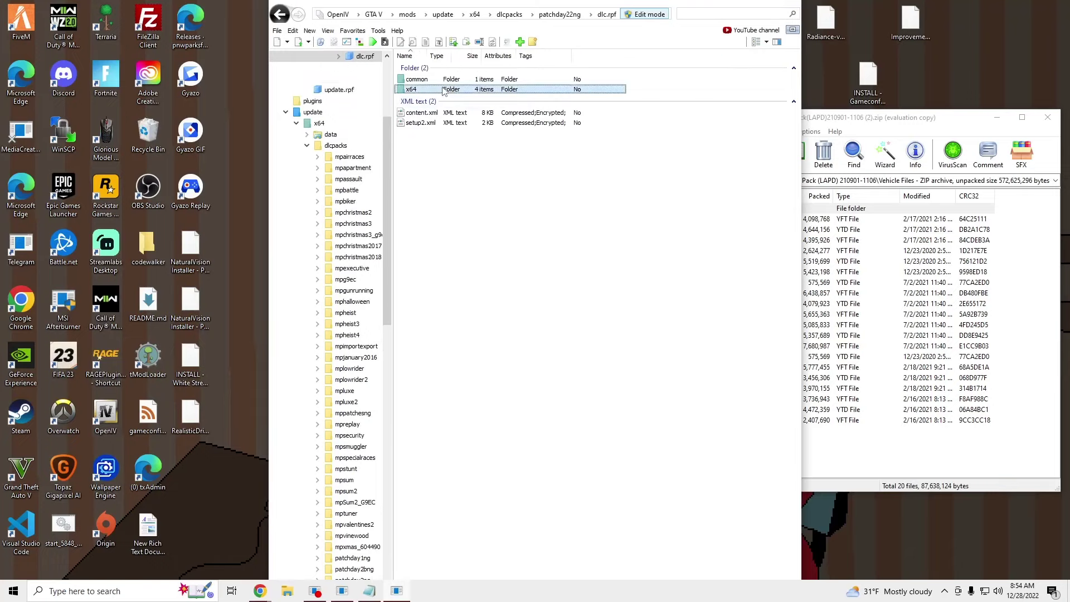
pyautogui.doubleClick(442, 90)
pyautogui.doubleClick(444, 81)
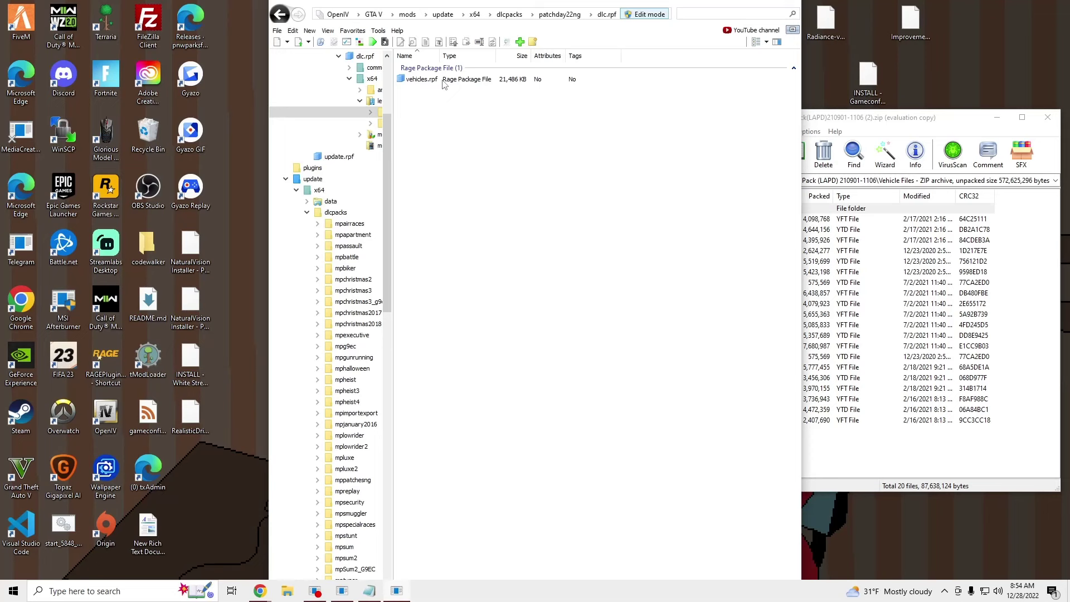
pyautogui.doubleClick(443, 82)
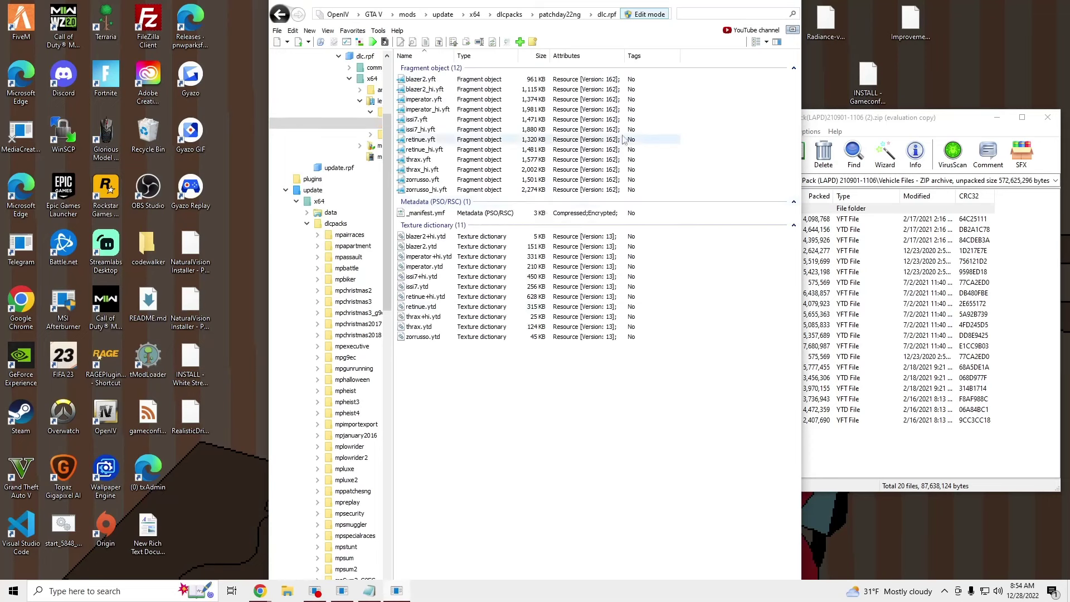
pyautogui.click(1004, 345)
pyautogui.moveTo(715, 455); pyautogui.dragTo(794, 240)
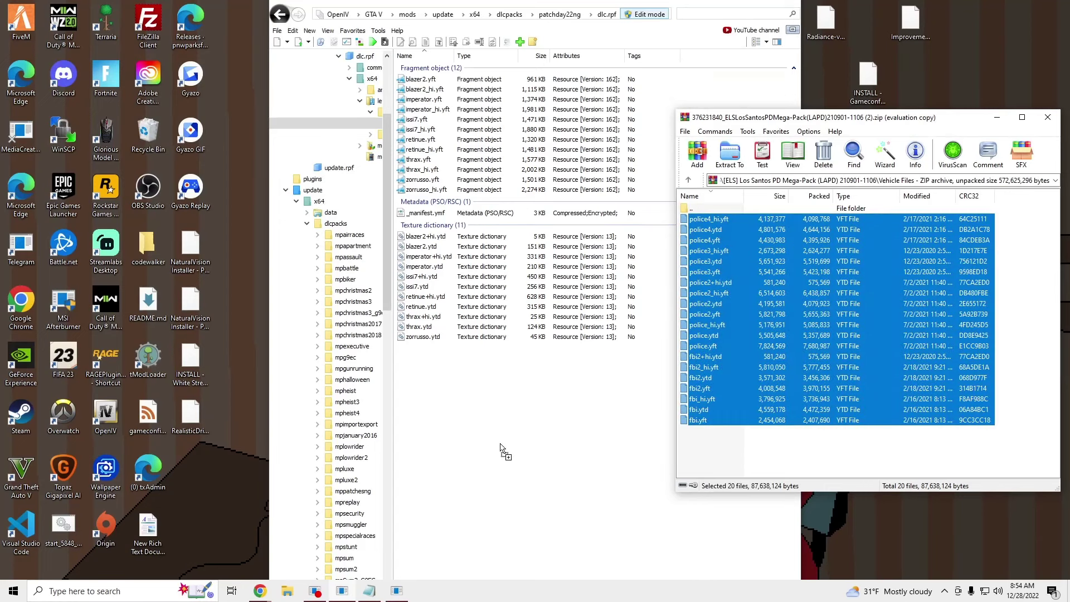
pyautogui.moveTo(501, 444); pyautogui.dragTo(498, 441)
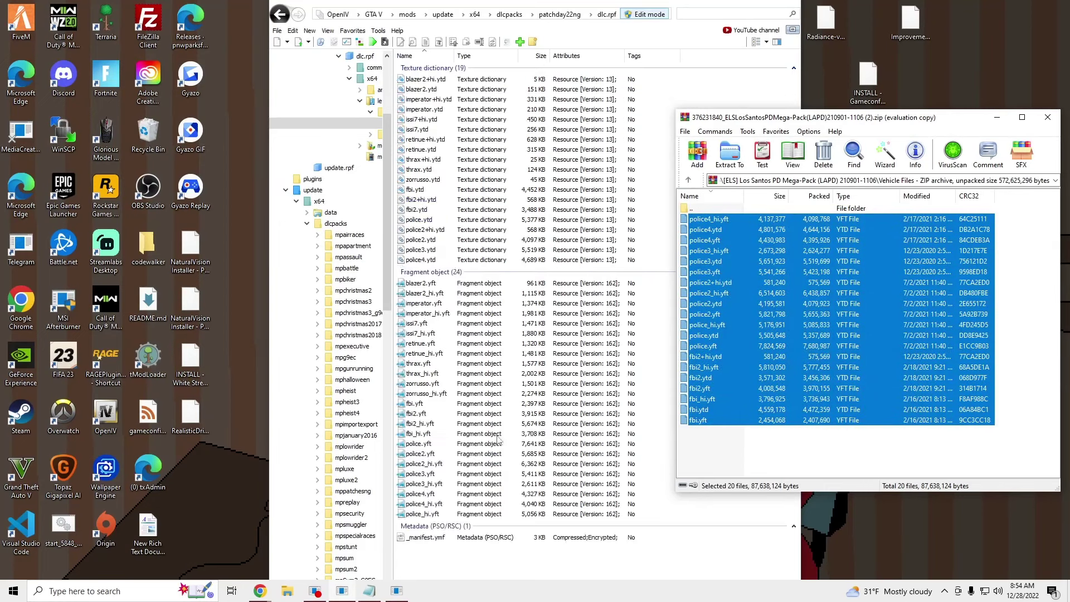
# Browse the Mega-Pack archive's top level and ELS folder, then close WinRAR.
pyautogui.click(743, 538)
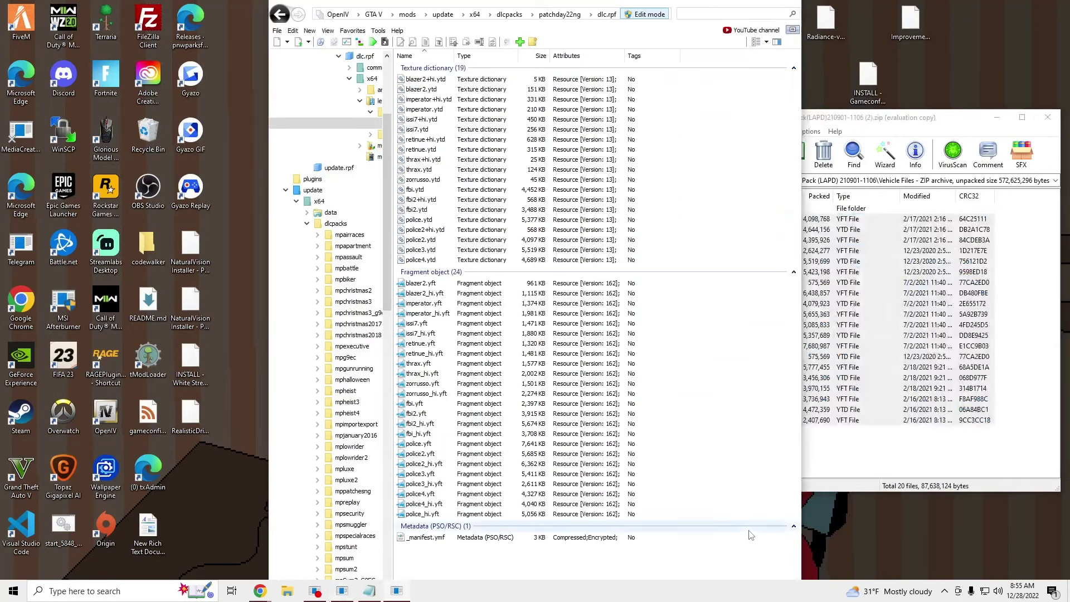
pyautogui.click(1004, 397)
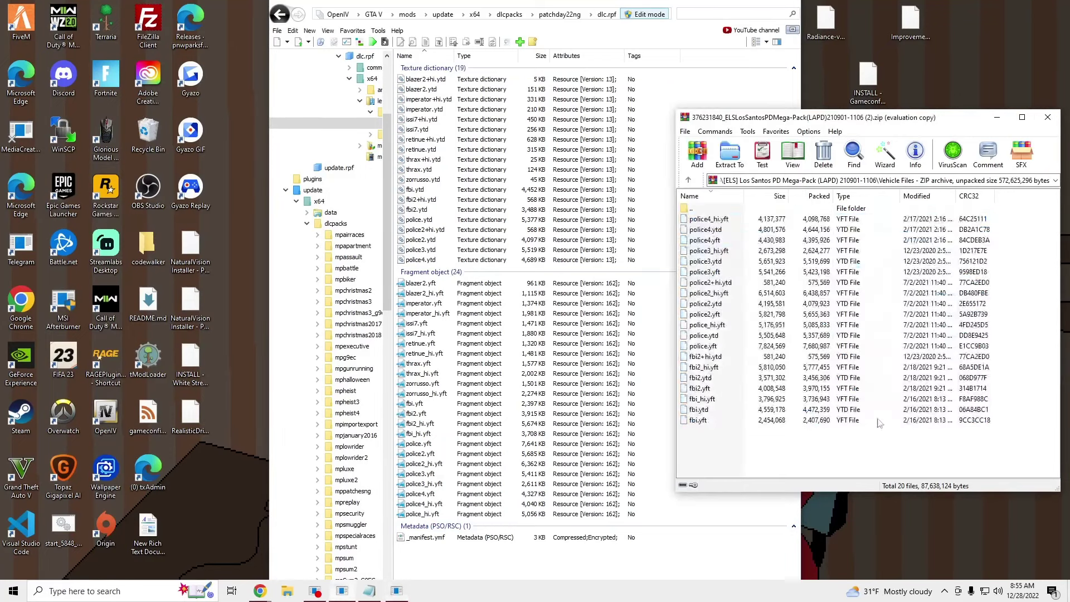
pyautogui.doubleClick(788, 210)
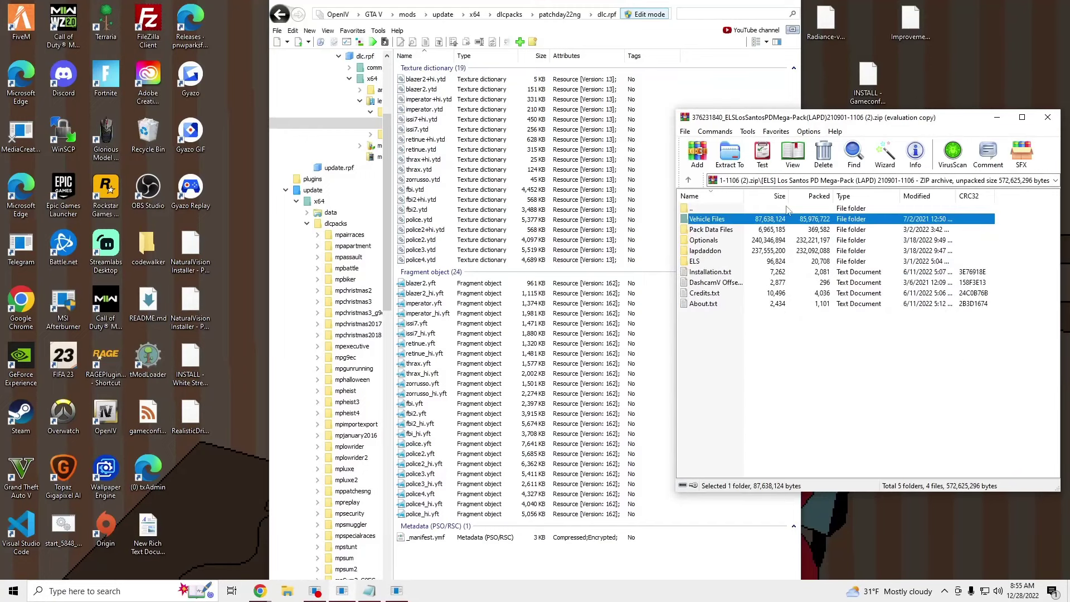
pyautogui.doubleClick(737, 262)
pyautogui.click(752, 440)
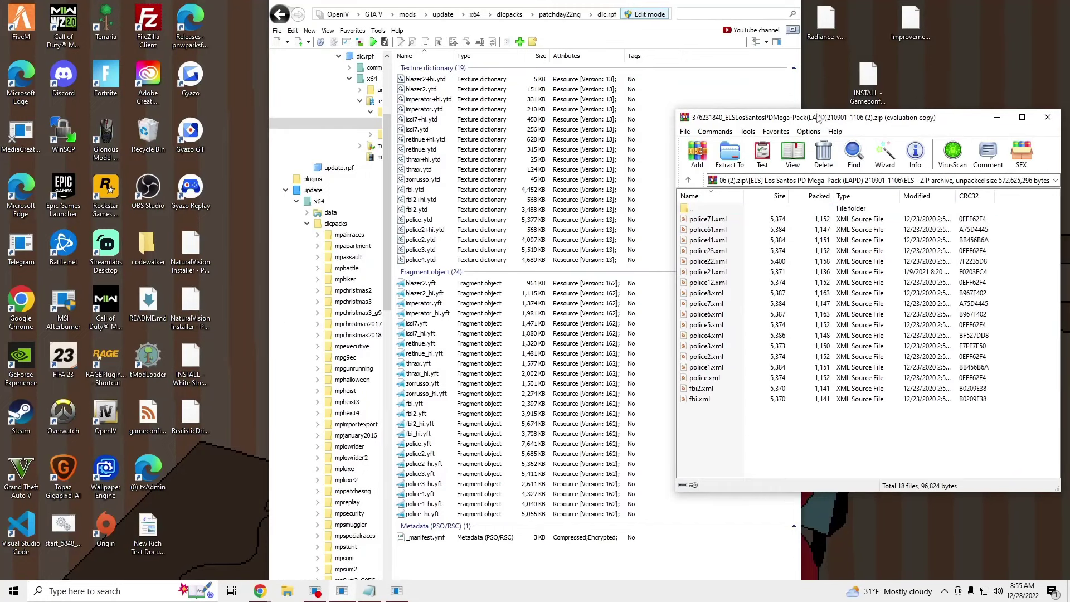
pyautogui.hotkey('alt', 'F4')
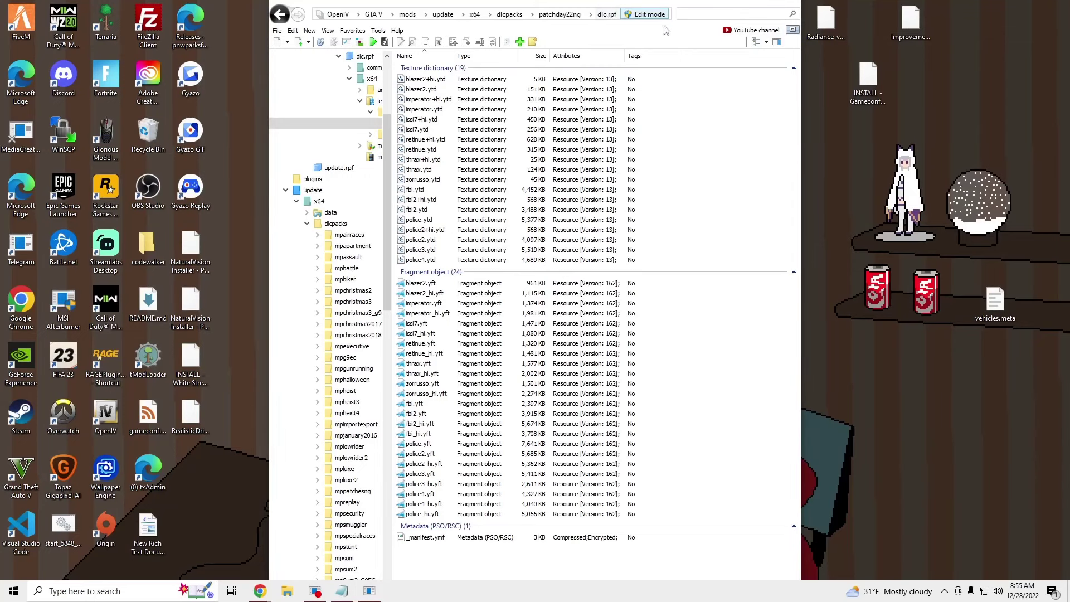
# Maximize GTA V and walk the character through the hallway and out the front door.
pyautogui.press('super+shift+Up')
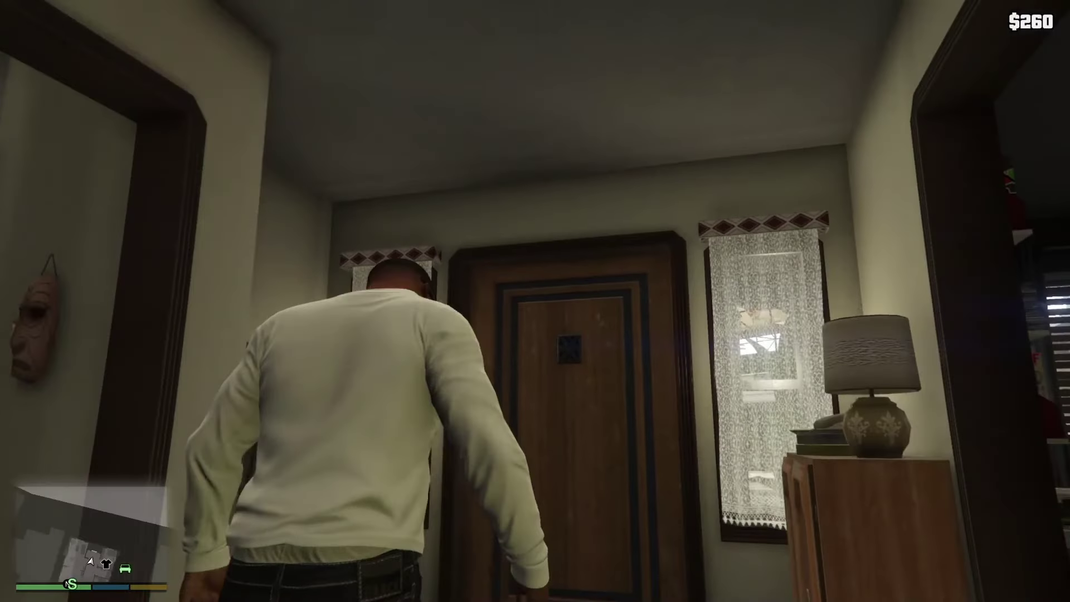
pyautogui.press('w')
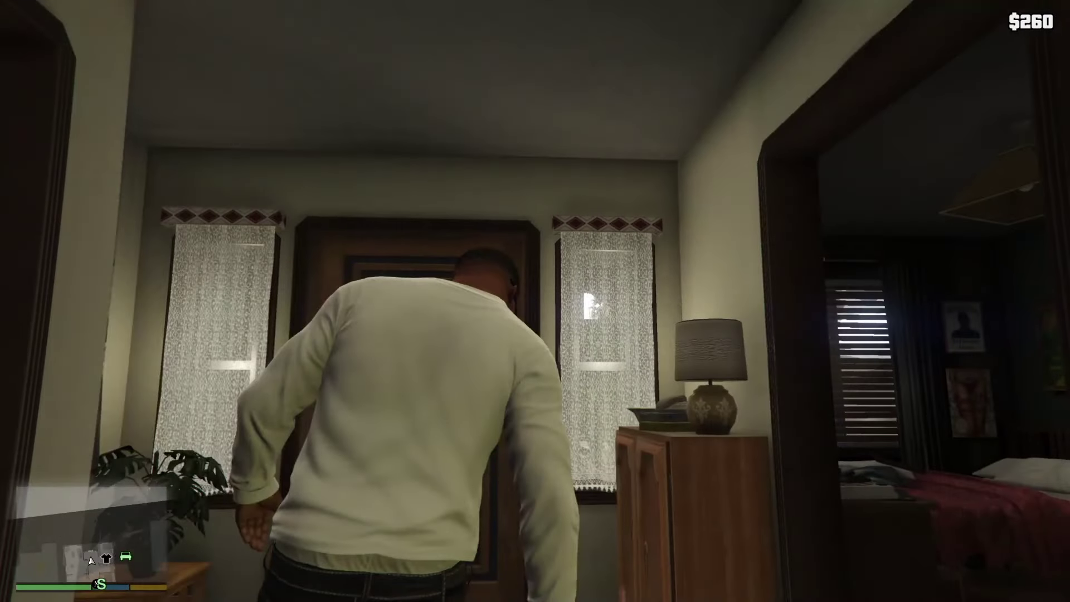
pyautogui.press('a')
pyautogui.press('w')
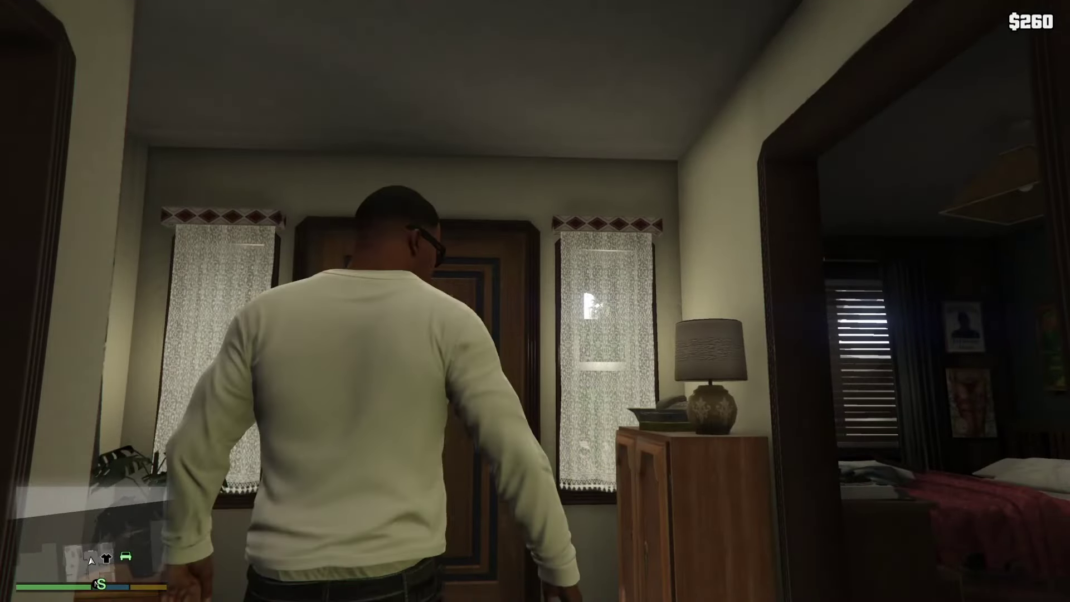
pyautogui.press('w')
pyautogui.press('w')
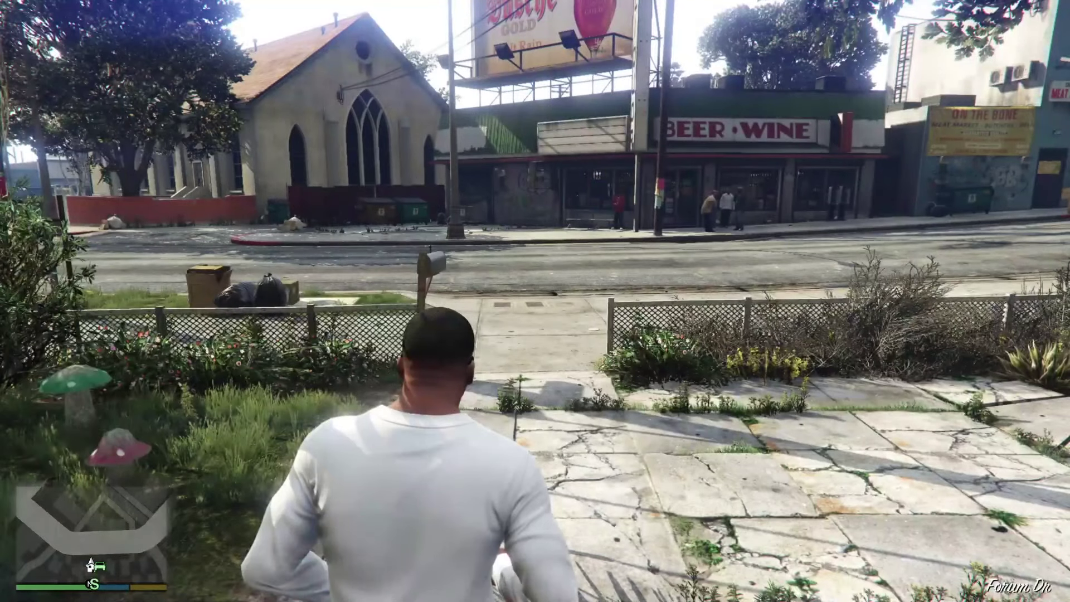
# Run out to the sidewalk and open the trainer's Emergency vehicle spawning category.
pyautogui.press('w')
pyautogui.press('F4')
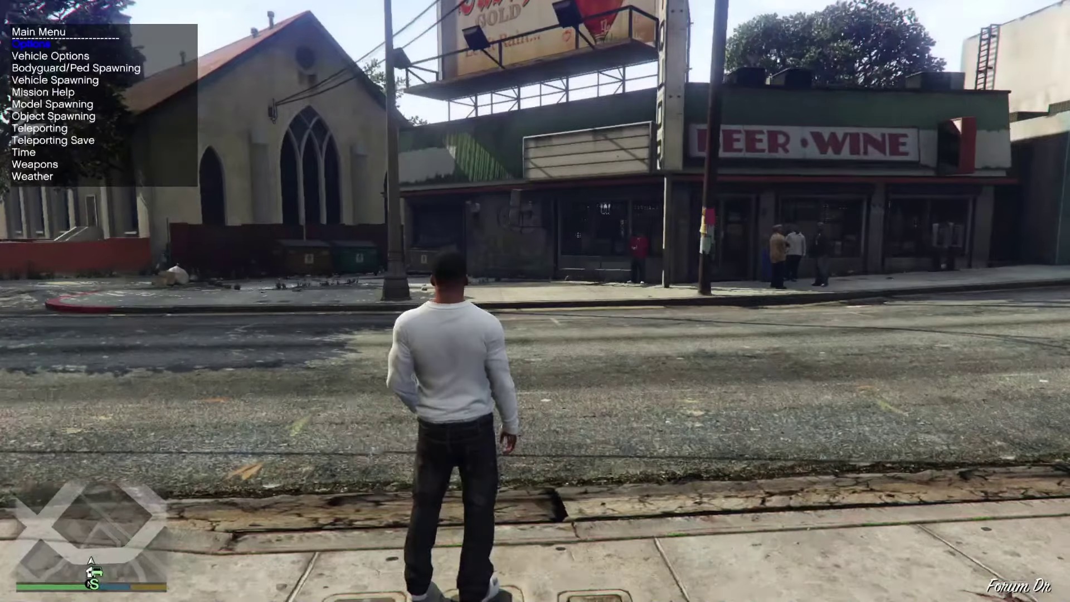
pyautogui.press('Return')
pyautogui.press('Up')
pyautogui.press('Up')
pyautogui.press('Up')
pyautogui.press('Up')
pyautogui.press('Up')
pyautogui.press('Up')
pyautogui.press('Up')
pyautogui.press('Up')
pyautogui.press('Up')
pyautogui.press('Up')
pyautogui.press('Up')
pyautogui.press('Up')
pyautogui.press('Up')
pyautogui.press('Up')
pyautogui.press('Up')
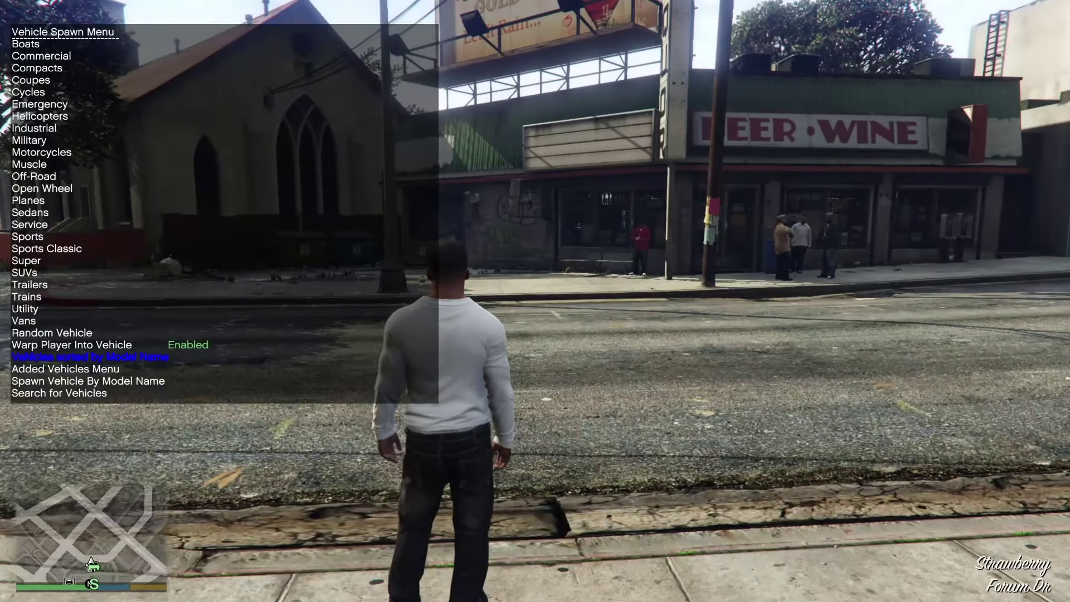
pyautogui.press('Up')
pyautogui.press('Up')
pyautogui.press('Up')
pyautogui.press('Up')
pyautogui.press('Up')
pyautogui.press('Up')
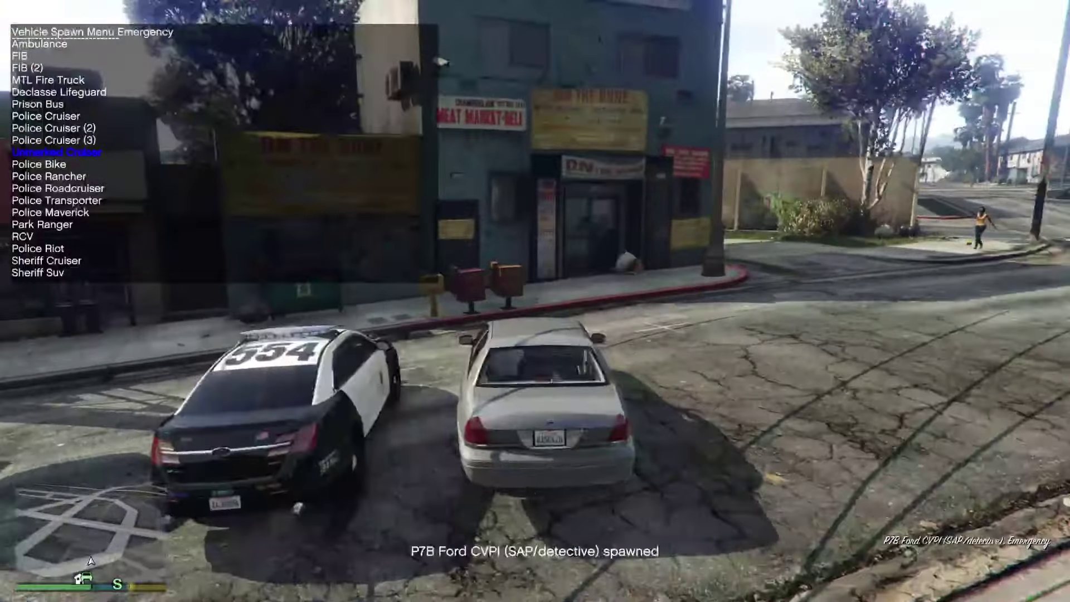
# Spawn the Police Bike, Police Rancher, Park Ranger, Sheriff Cruiser, Sheriff SUV and Unmarked Cruiser.
pyautogui.press('Down')
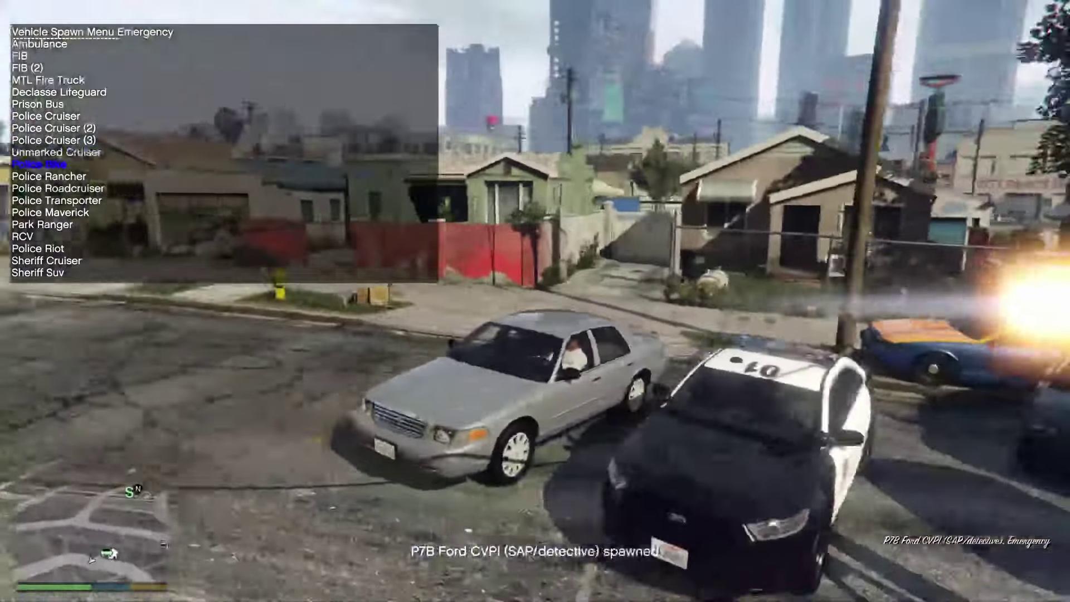
pyautogui.press('Return')
pyautogui.press('Down')
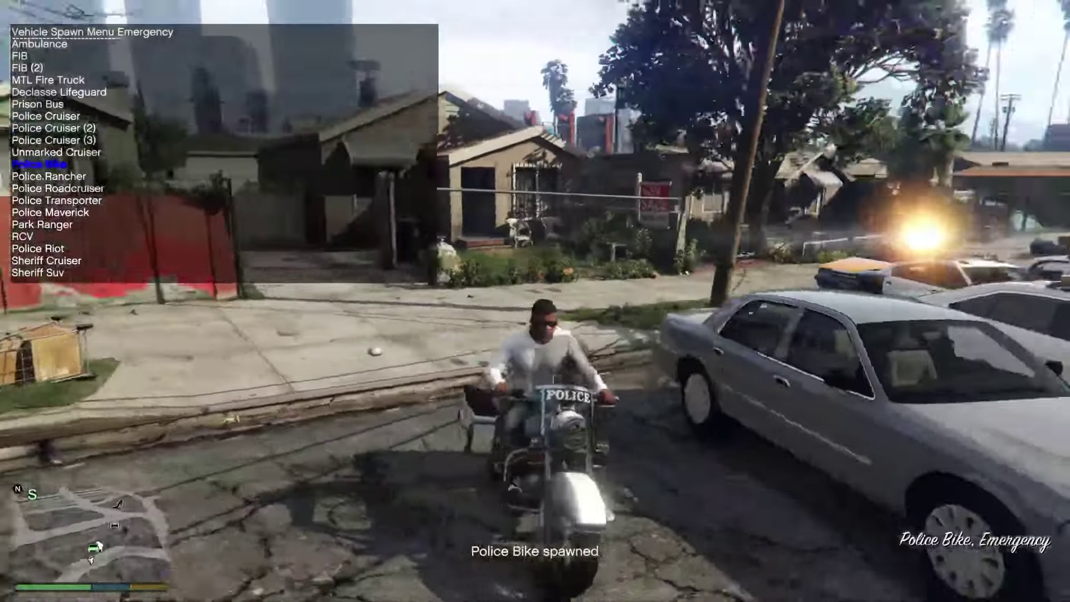
pyautogui.press('Return')
pyautogui.press('Down')
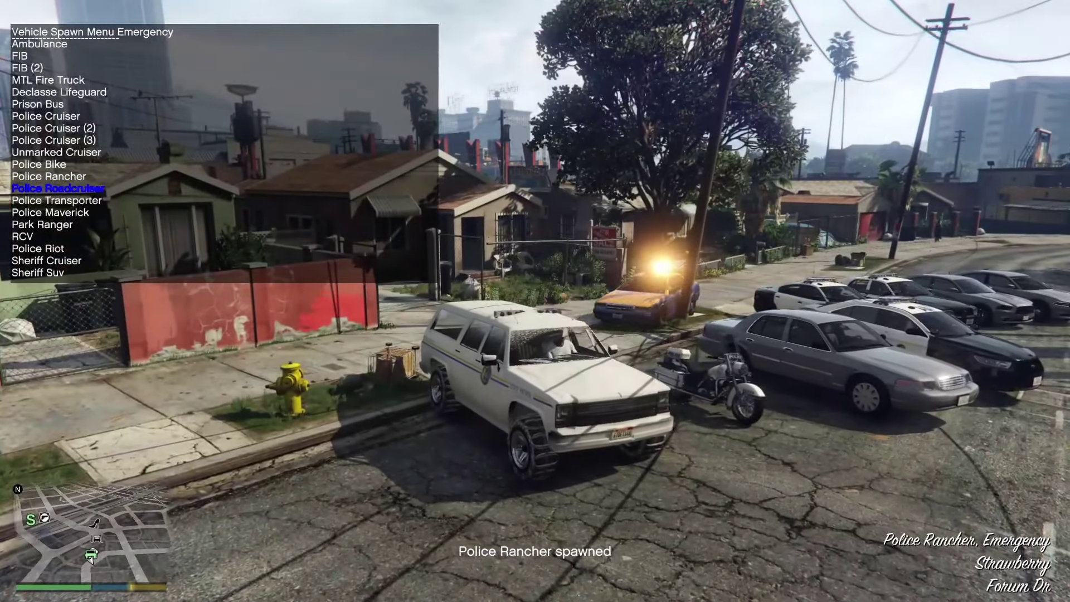
pyautogui.press('Return')
pyautogui.press('Down')
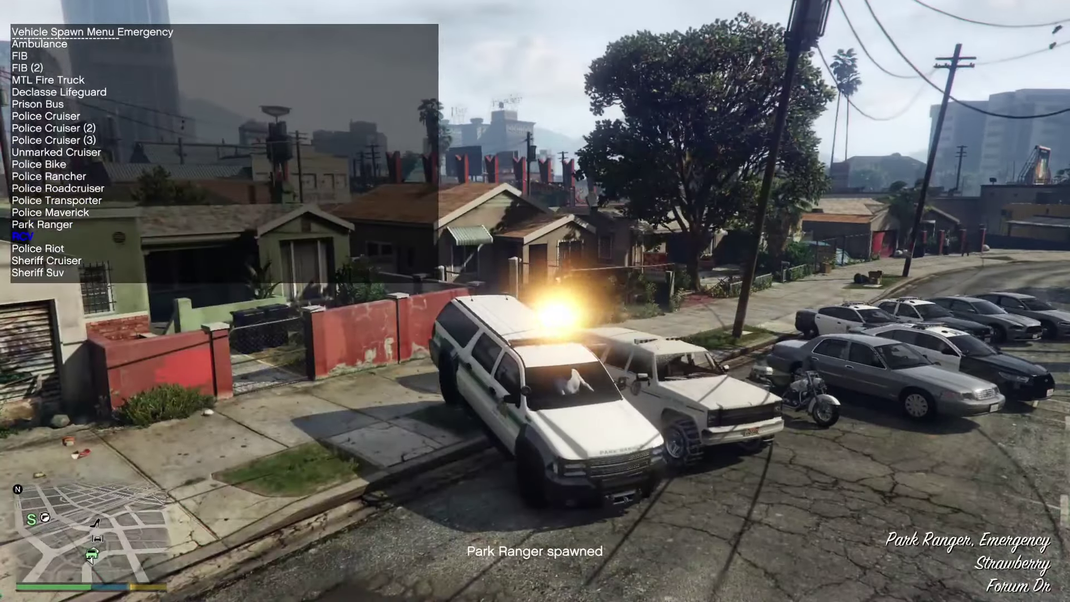
pyautogui.press('Down')
pyautogui.press('Down')
pyautogui.press('Return')
pyautogui.press('Down')
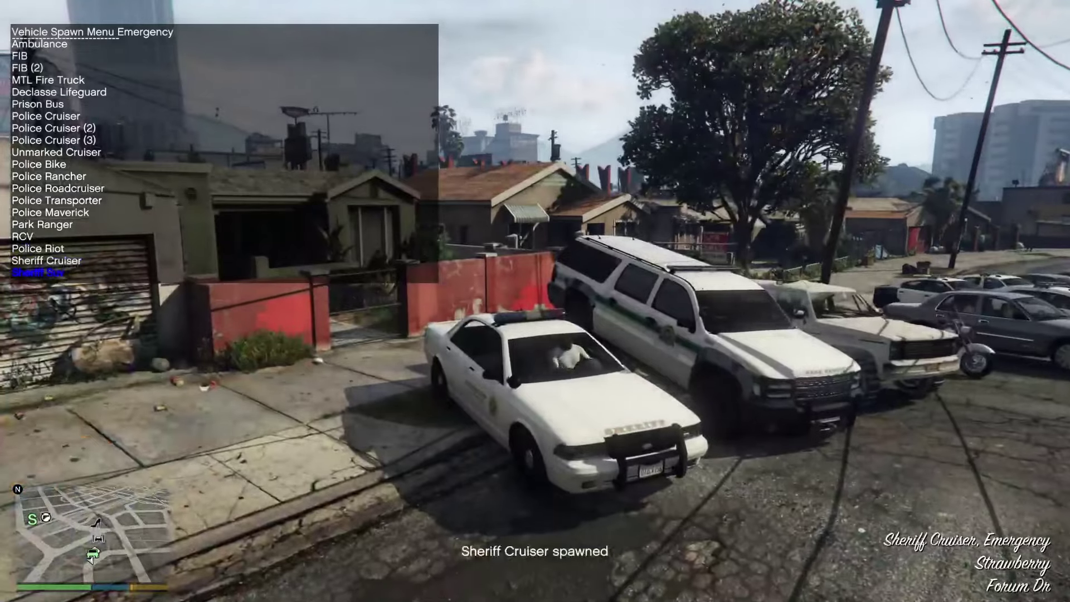
pyautogui.press('Return')
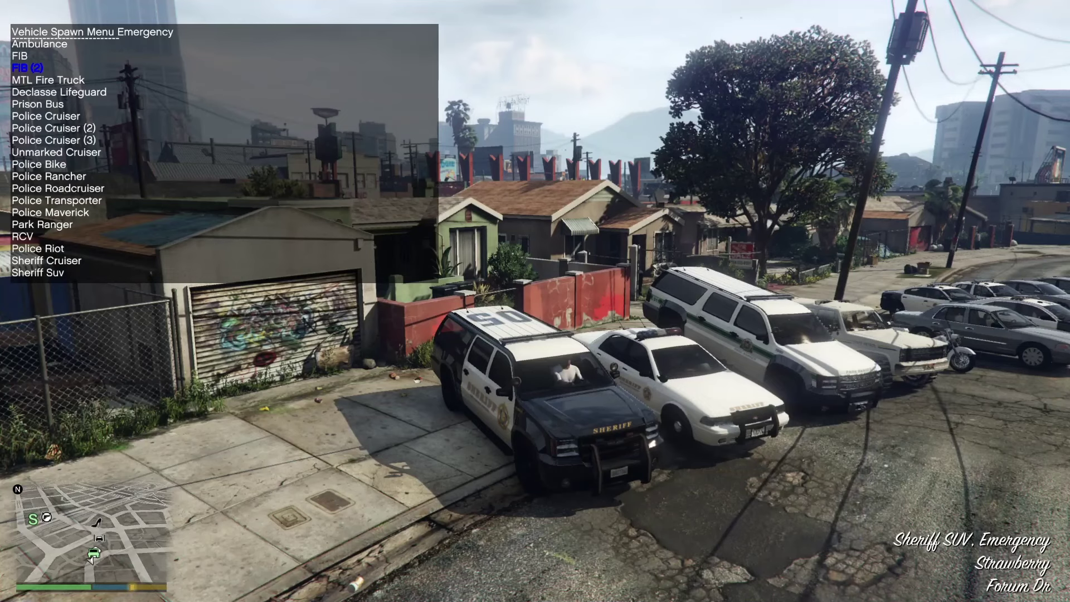
pyautogui.press('Down')
pyautogui.press('Down')
pyautogui.press('Down')
pyautogui.press('Down')
pyautogui.press('Down')
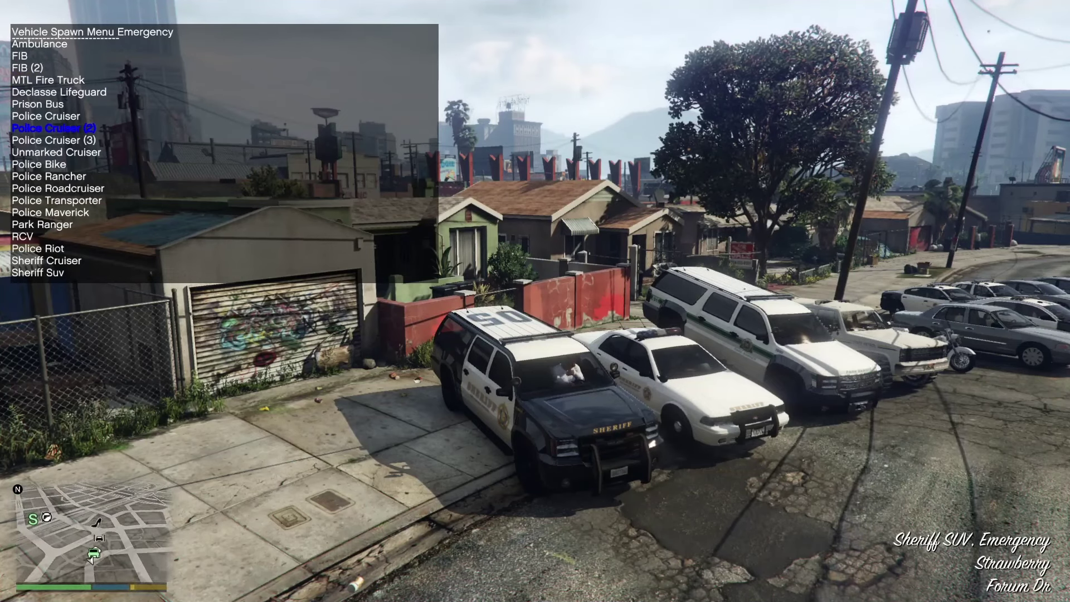
pyautogui.press('Down')
pyautogui.press('Down')
pyautogui.press('Return')
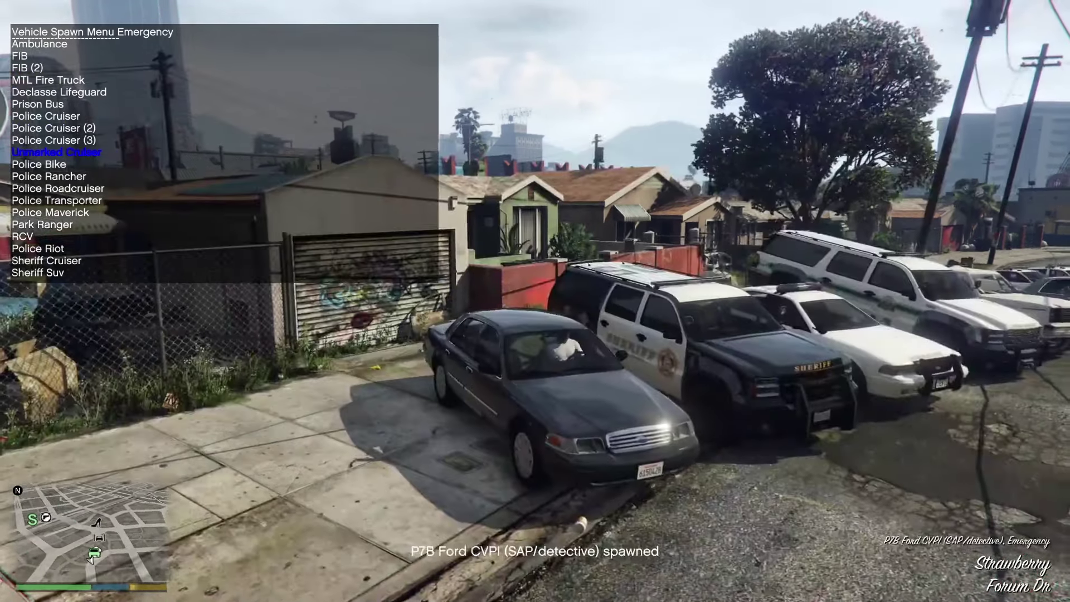
# From the Added Vehicles Menu, spawn the 2010 Dodge Charger PPV Arjent and slicktop, then back out.
pyautogui.press('BackSpace')
pyautogui.press('Up')
pyautogui.press('Up')
pyautogui.press('Up')
pyautogui.press('Up')
pyautogui.press('Up')
pyautogui.press('Up')
pyautogui.press('Up')
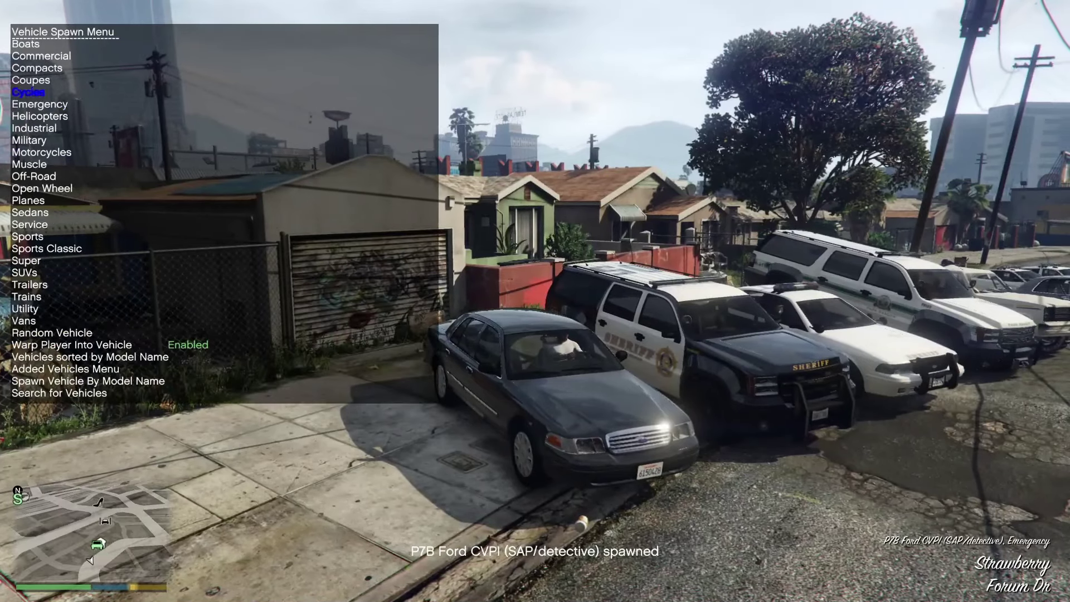
pyautogui.press('Up')
pyautogui.press('Return')
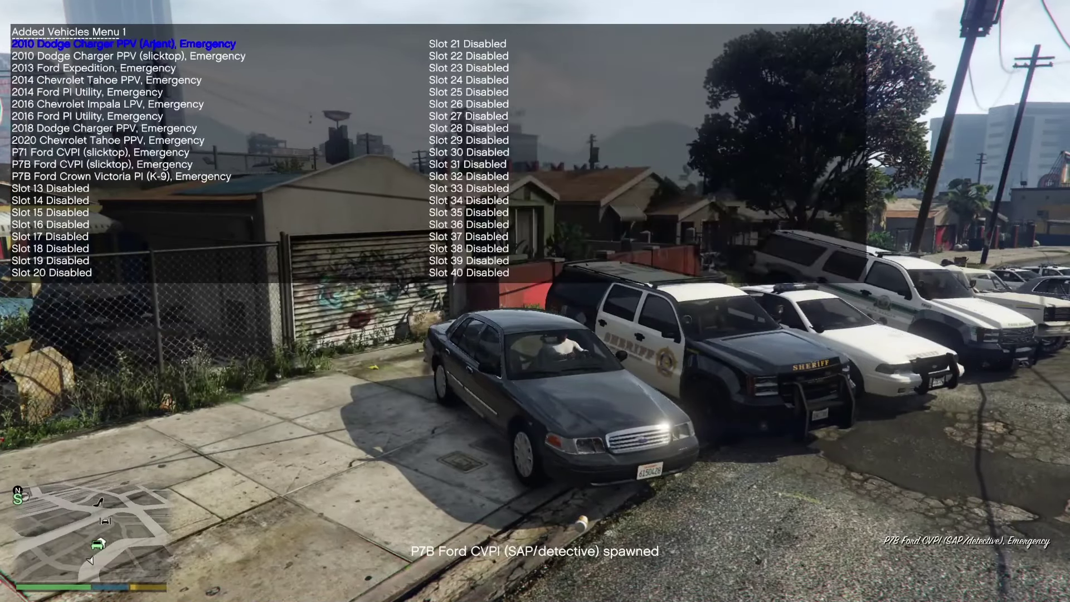
pyautogui.press('Return')
pyautogui.press('Down')
pyautogui.press('Return')
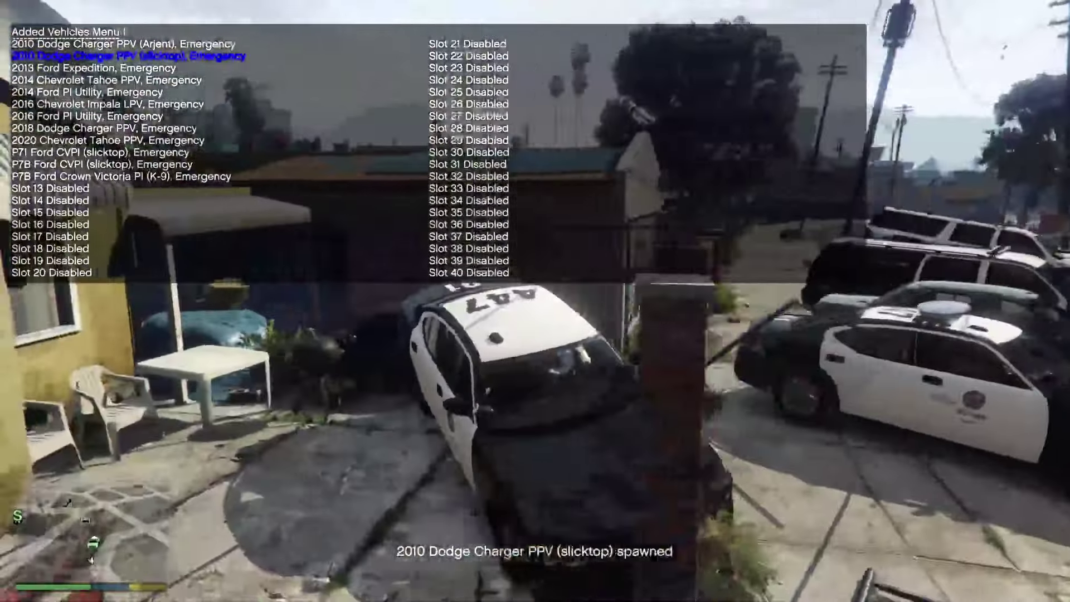
pyautogui.press('BackSpace')
pyautogui.press('BackSpace')
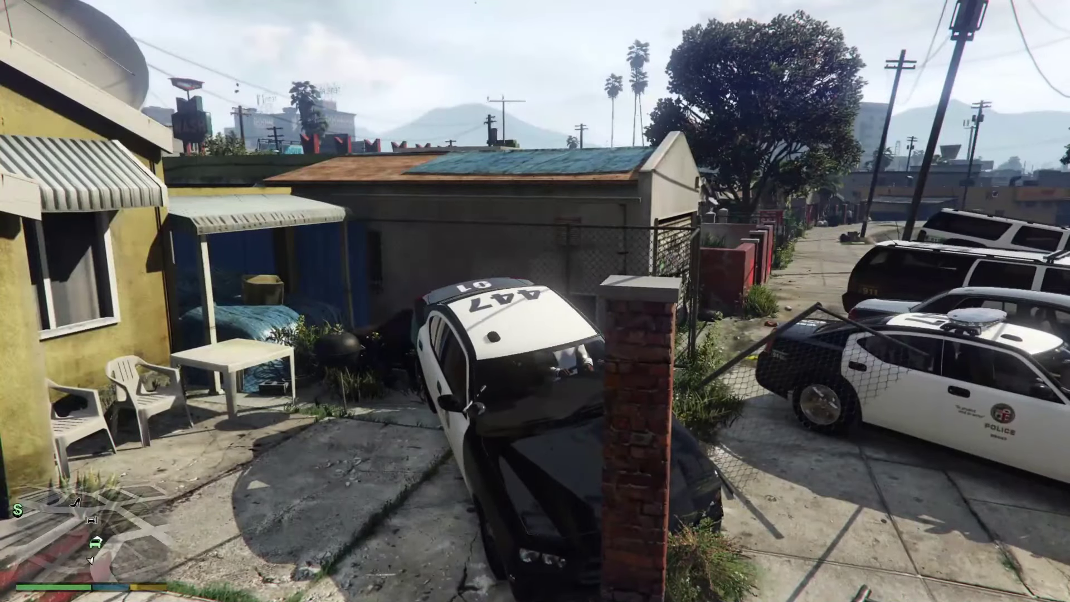